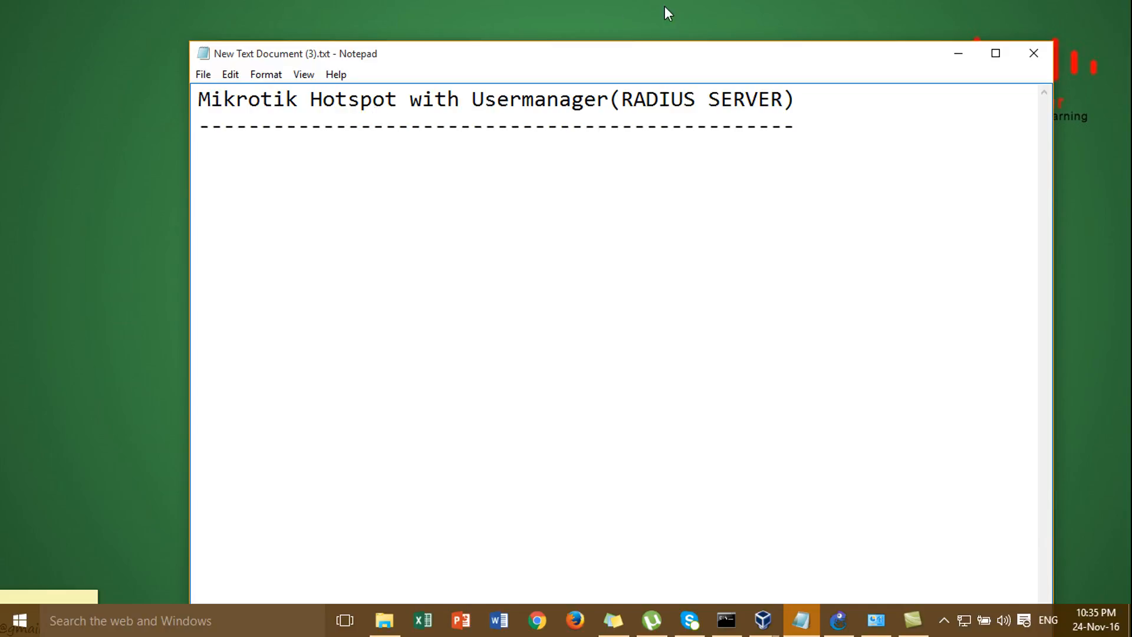
{"action": "left_click", "coordinate": [675, 99]}
{"action": "left_click", "coordinate": [802, 127]}
{"action": "left_click", "coordinate": [688, 122]}
{"action": "left_click", "coordinate": [709, 107]}
Minimize the notes, switch to GNS3 and examine the Mikrotik router's links to the Internet, RADIUS server, LAN client and hotspot client
{"action": "left_click", "coordinate": [959, 53]}
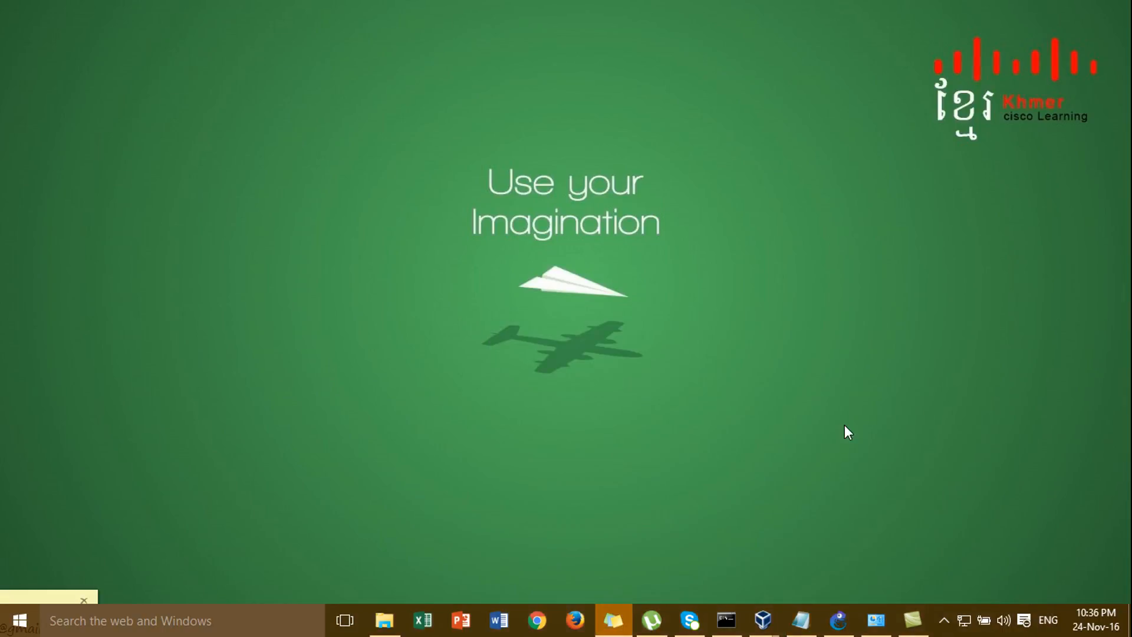
{"action": "left_click", "coordinate": [851, 630]}
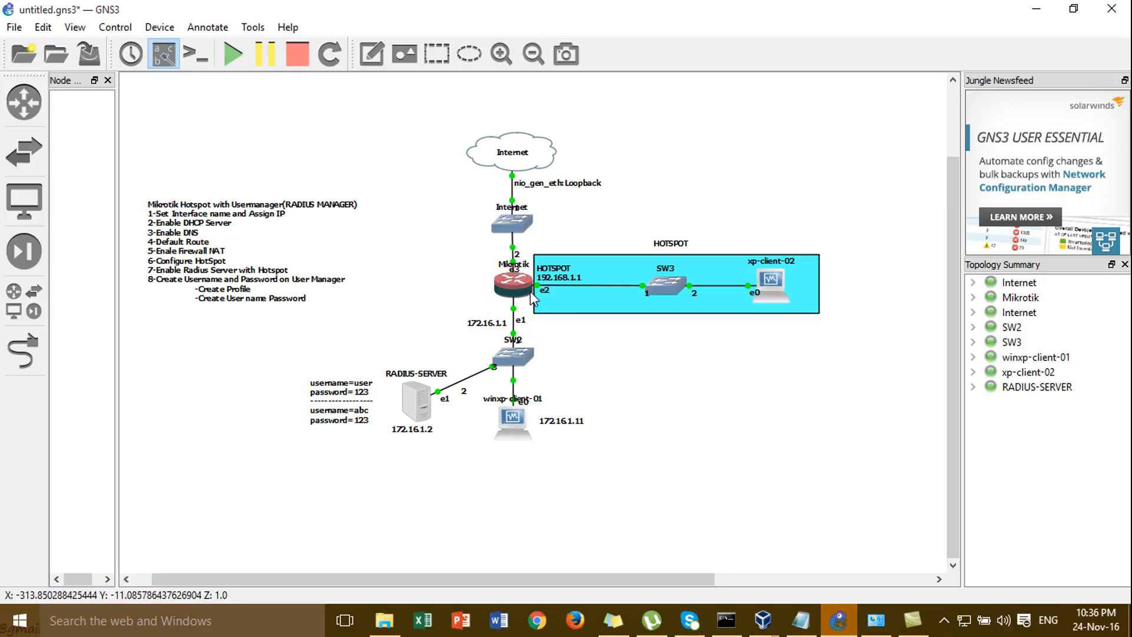
{"action": "mouse_move", "coordinate": [517, 290]}
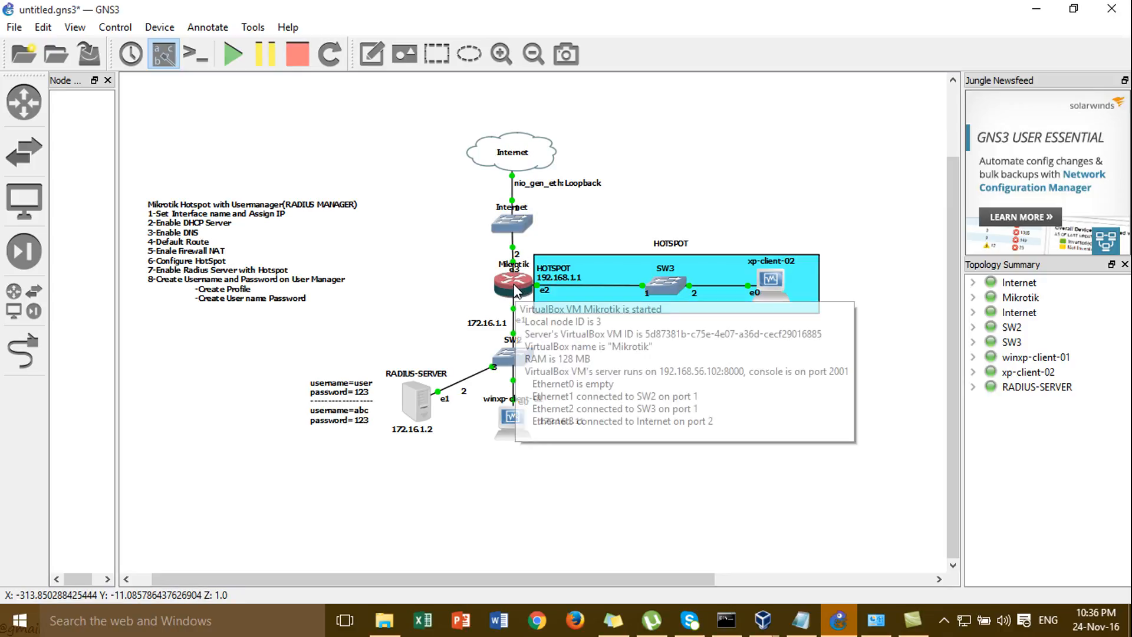
{"action": "mouse_move", "coordinate": [524, 205]}
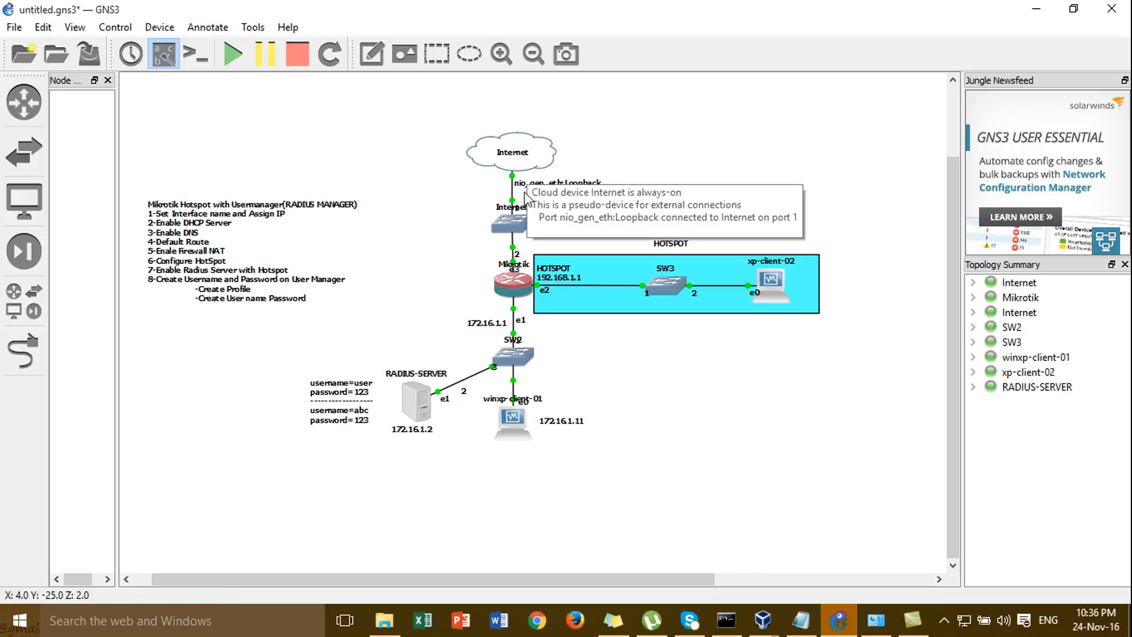
{"action": "mouse_move", "coordinate": [420, 414]}
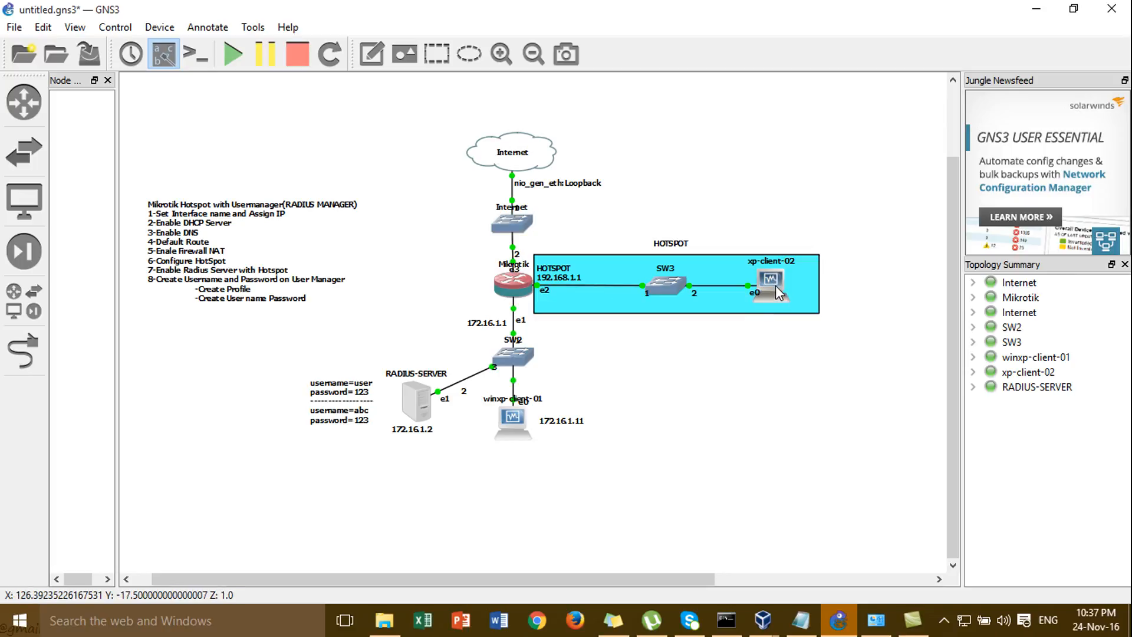
{"action": "mouse_move", "coordinate": [776, 286]}
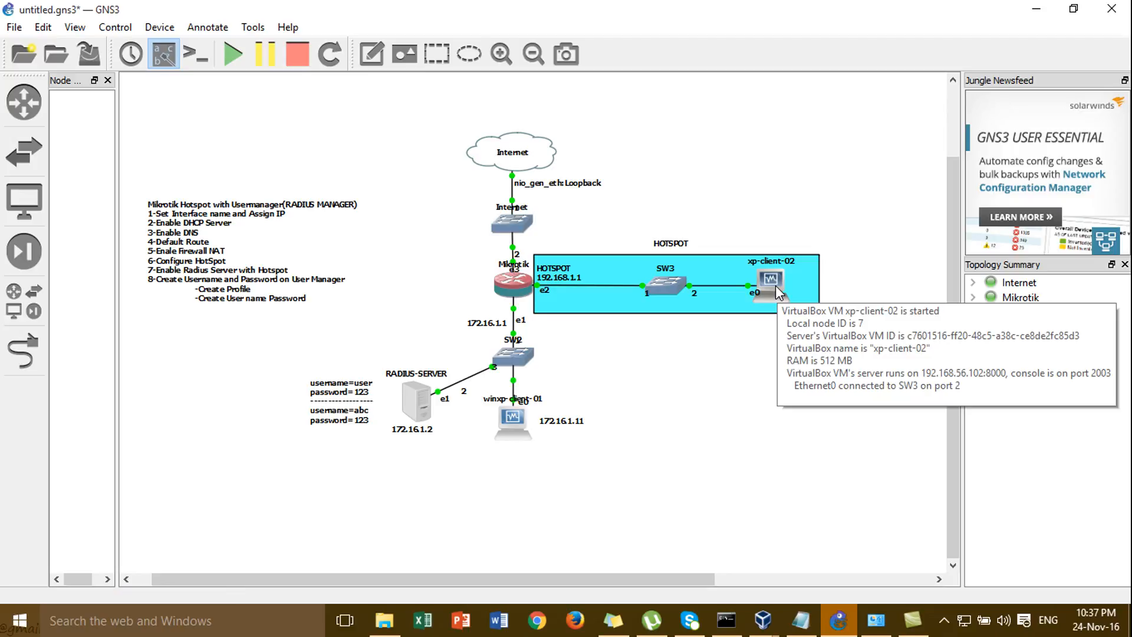
{"action": "mouse_move", "coordinate": [673, 286]}
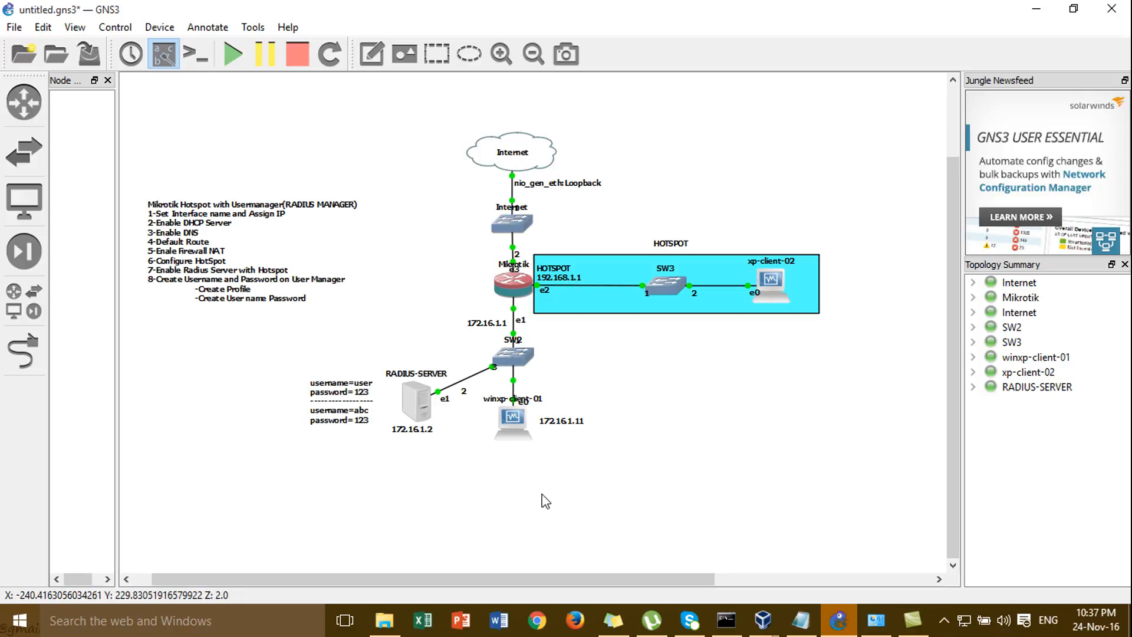
{"action": "mouse_move", "coordinate": [515, 422]}
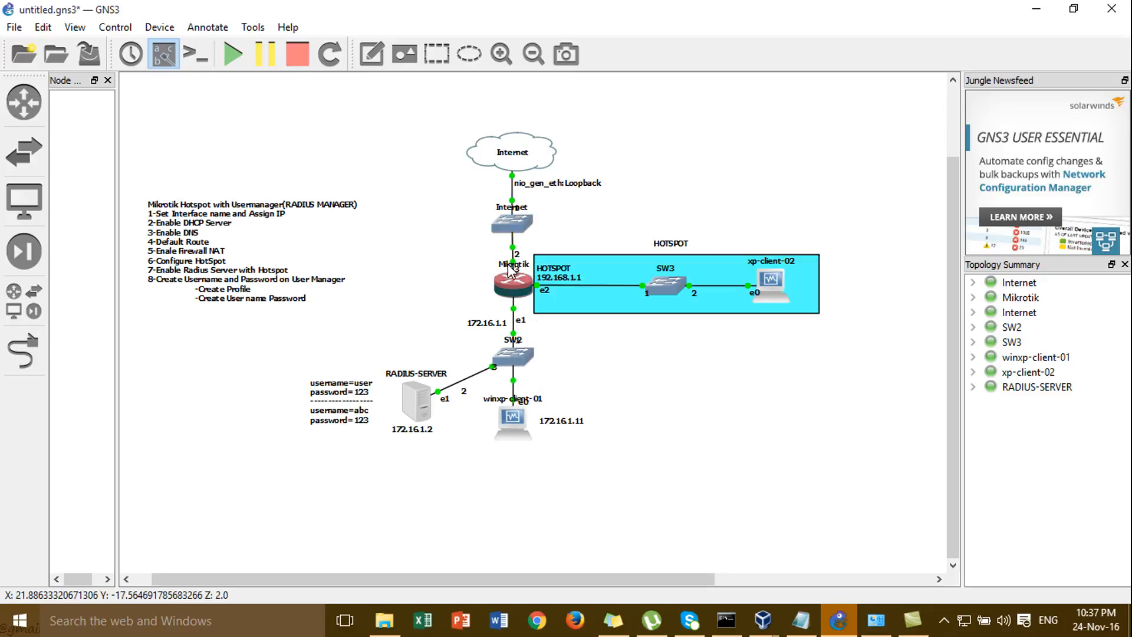
{"action": "mouse_move", "coordinate": [508, 264]}
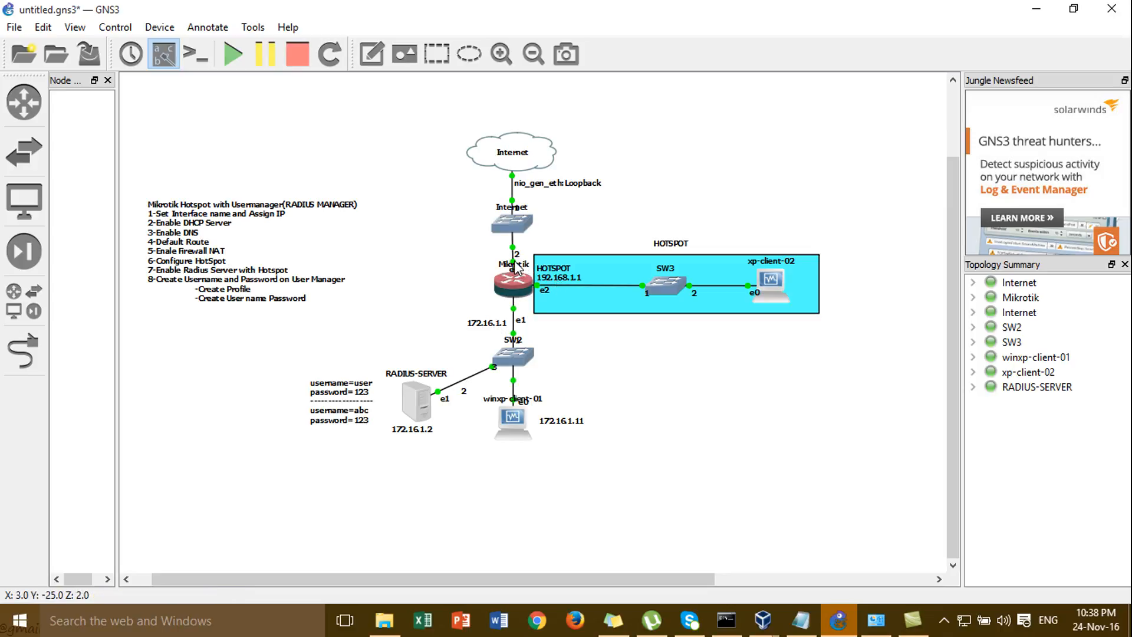
Add the text note 192.168.137.2 to the topology and place it just beside the Mikrotik router's Internet-facing link
{"action": "left_click", "coordinate": [502, 54]}
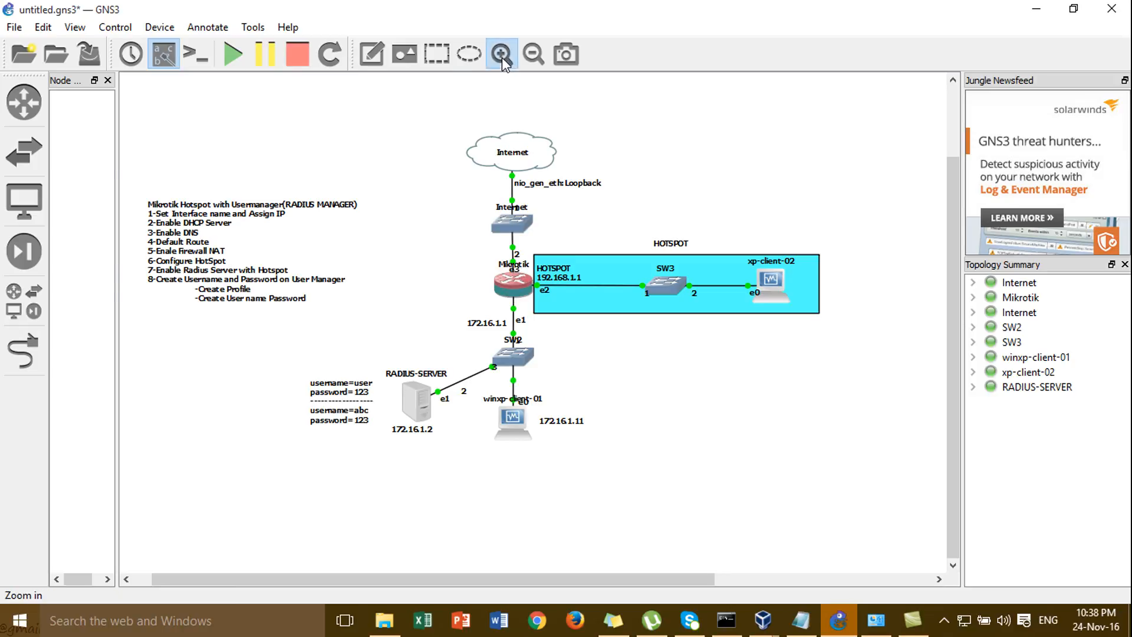
{"action": "left_click", "coordinate": [534, 53]}
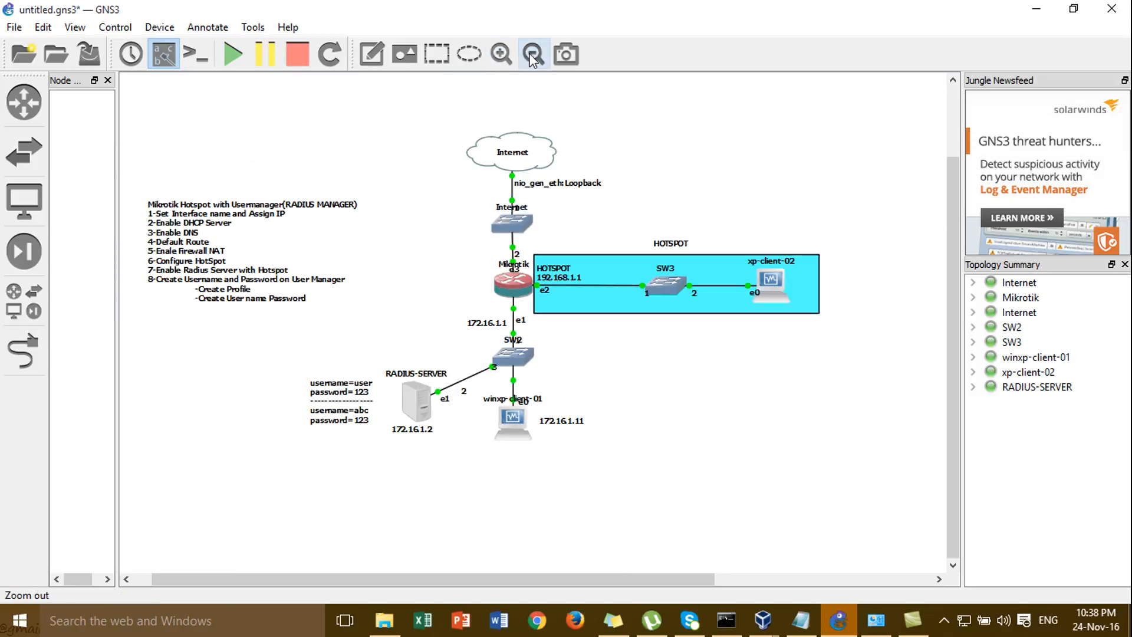
{"action": "left_click", "coordinate": [373, 58]}
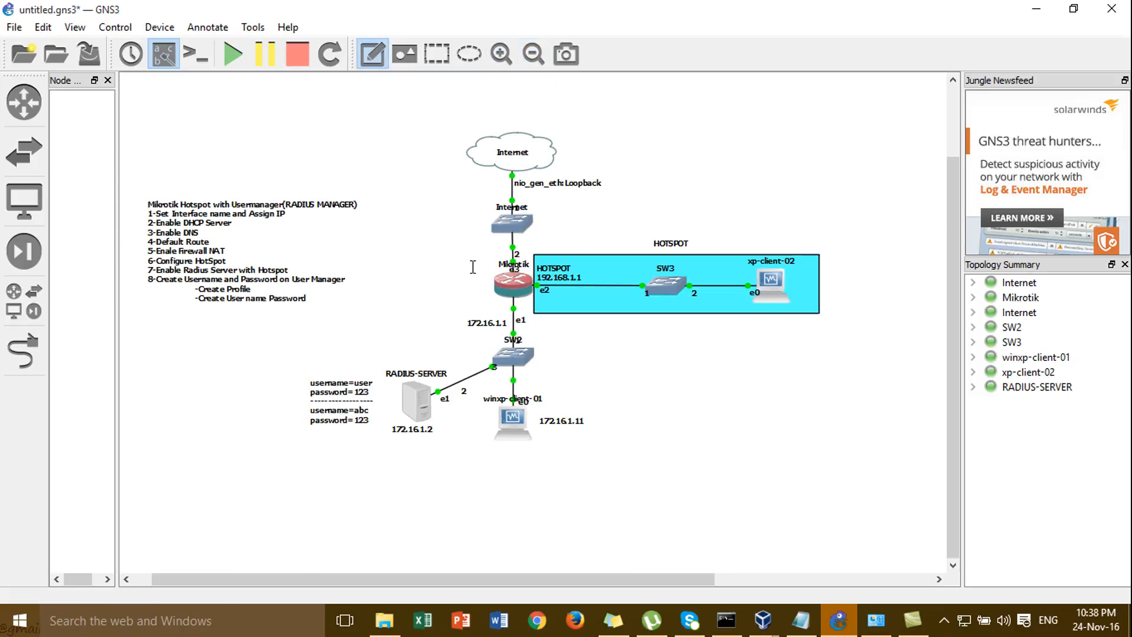
{"action": "type", "text": "192.1"}
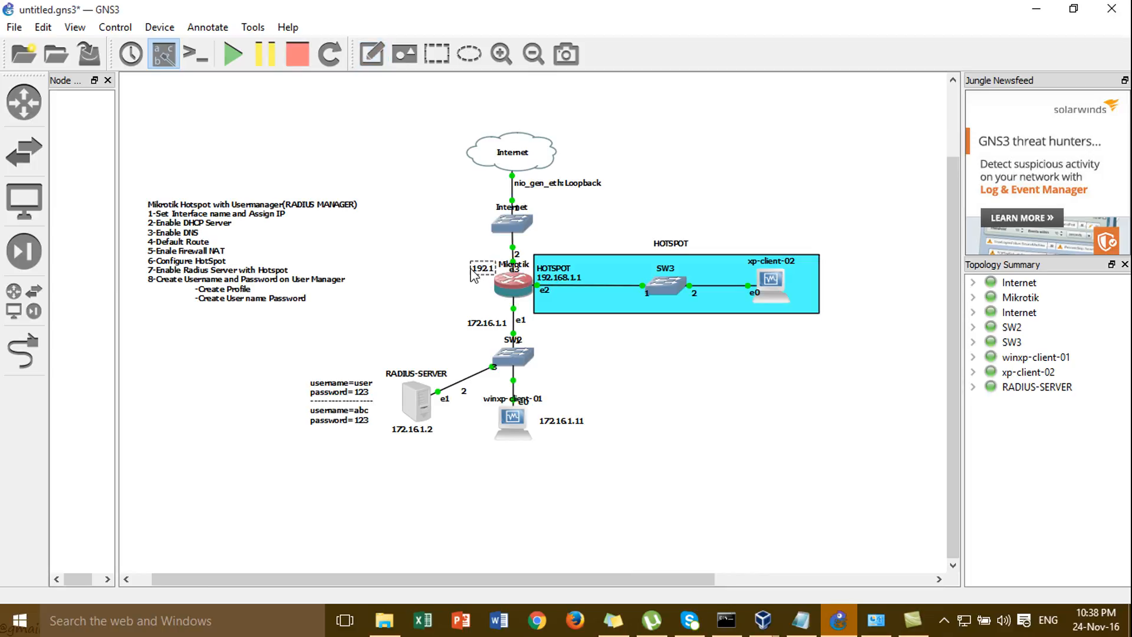
{"action": "type", "text": "68.137.2"}
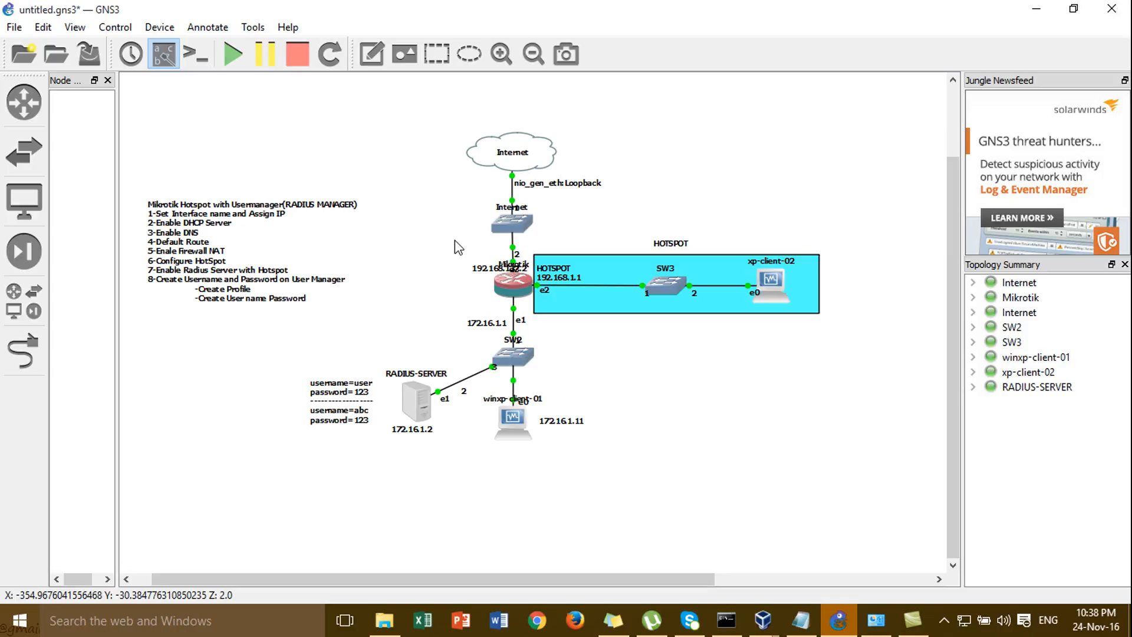
{"action": "left_click_drag", "start_coordinate": [485, 272], "coordinate": [452, 267]}
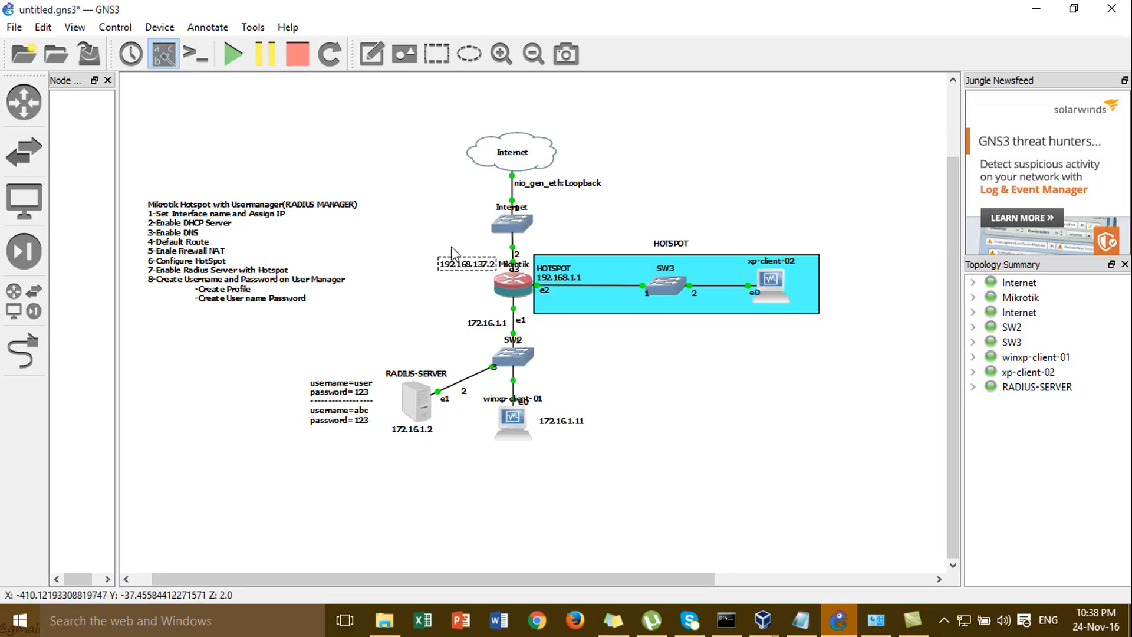
Add a WAN text note directly above the 192.168.137.2 label near the Mikrotik router
{"action": "left_click", "coordinate": [373, 54]}
{"action": "left_click", "coordinate": [440, 250]}
{"action": "type", "text": "WAN"}
{"action": "left_click", "coordinate": [448, 213]}
{"action": "left_click_drag", "start_coordinate": [453, 248], "coordinate": [456, 250]}
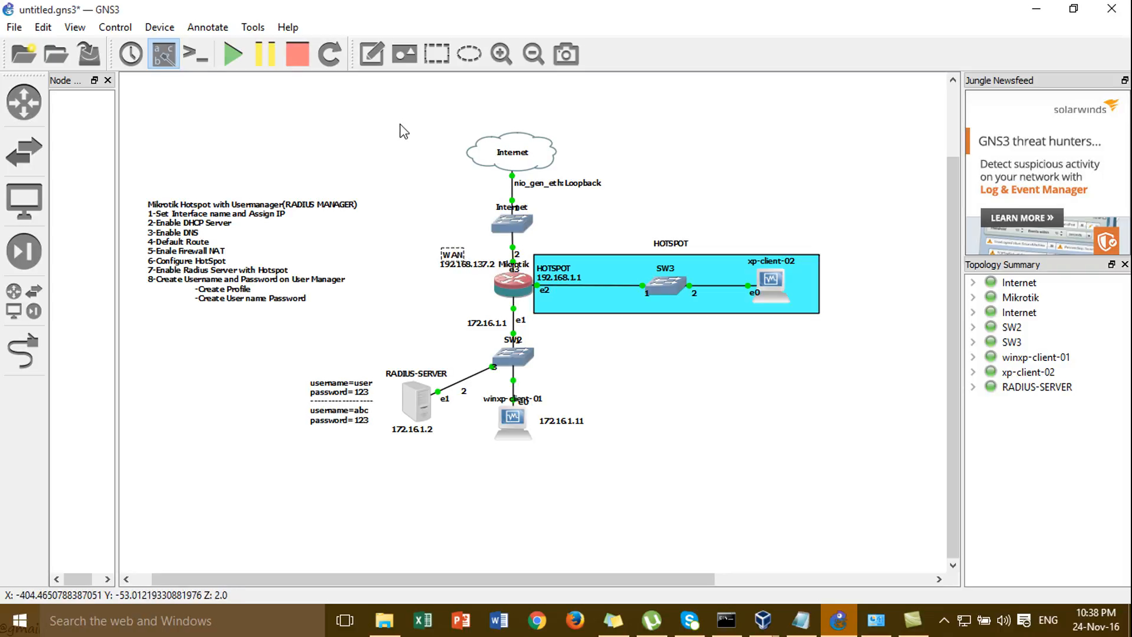
Add a LAN text note directly above the 172.16.1.1 label below the Mikrotik router
{"action": "left_click", "coordinate": [373, 54]}
{"action": "left_click", "coordinate": [470, 307]}
{"action": "type", "text": "LAN"}
{"action": "left_click", "coordinate": [437, 289]}
{"action": "left_click_drag", "start_coordinate": [477, 314], "coordinate": [474, 314]}
{"action": "left_click", "coordinate": [445, 306]}
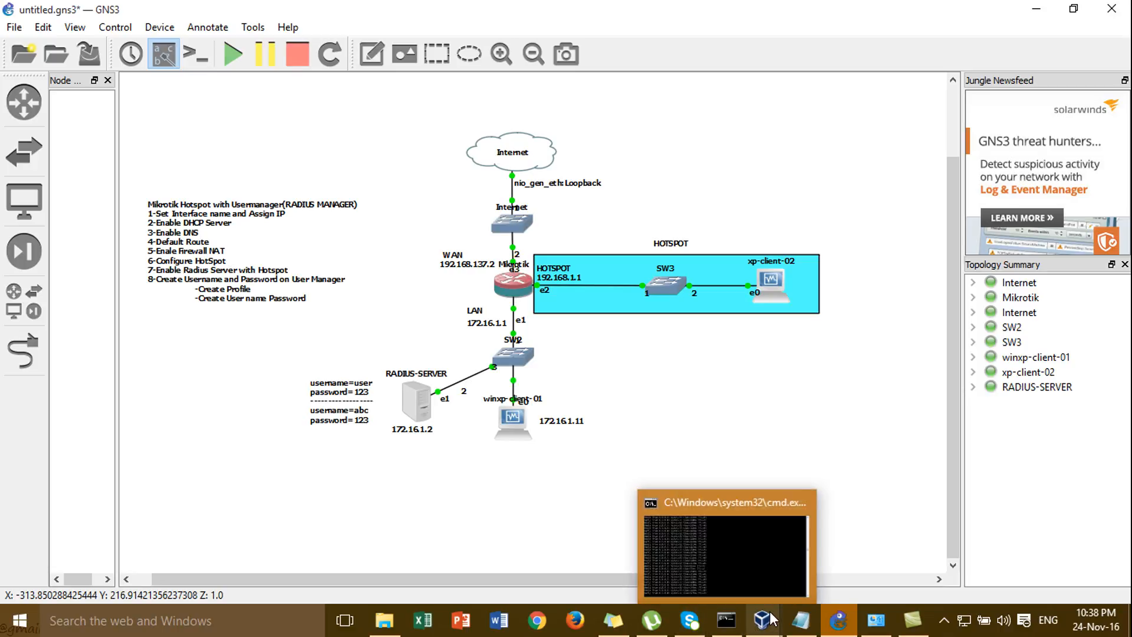
Switch to the winxp-client-01 virtual machine and dismiss the WinBox connection error
{"action": "mouse_move", "coordinate": [769, 619]}
{"action": "left_click", "coordinate": [813, 563]}
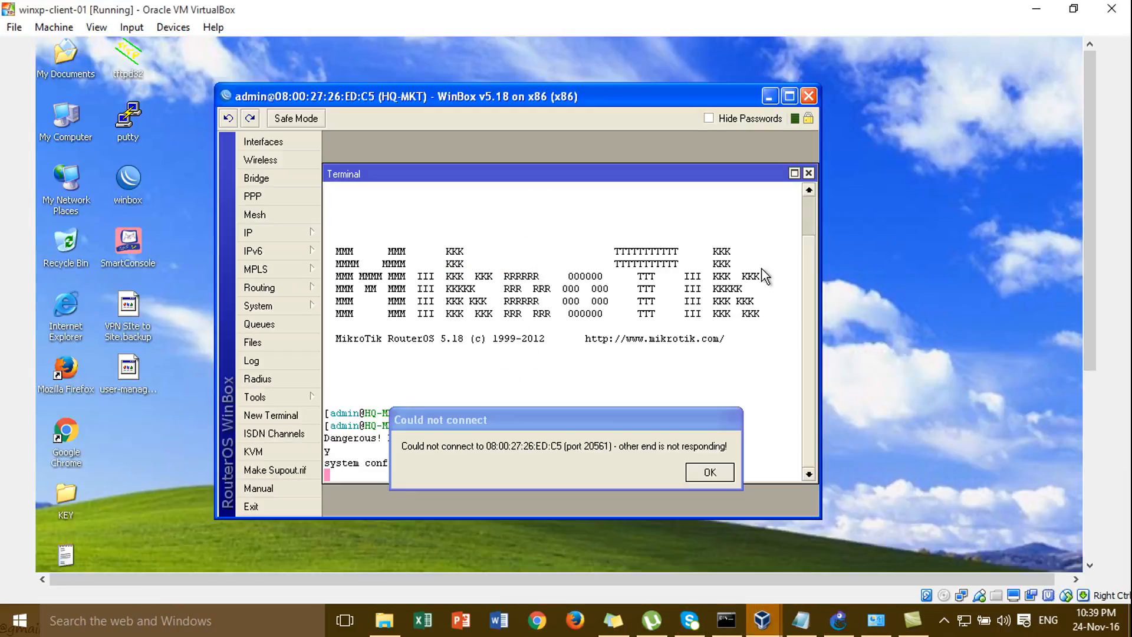
{"action": "left_click", "coordinate": [716, 474]}
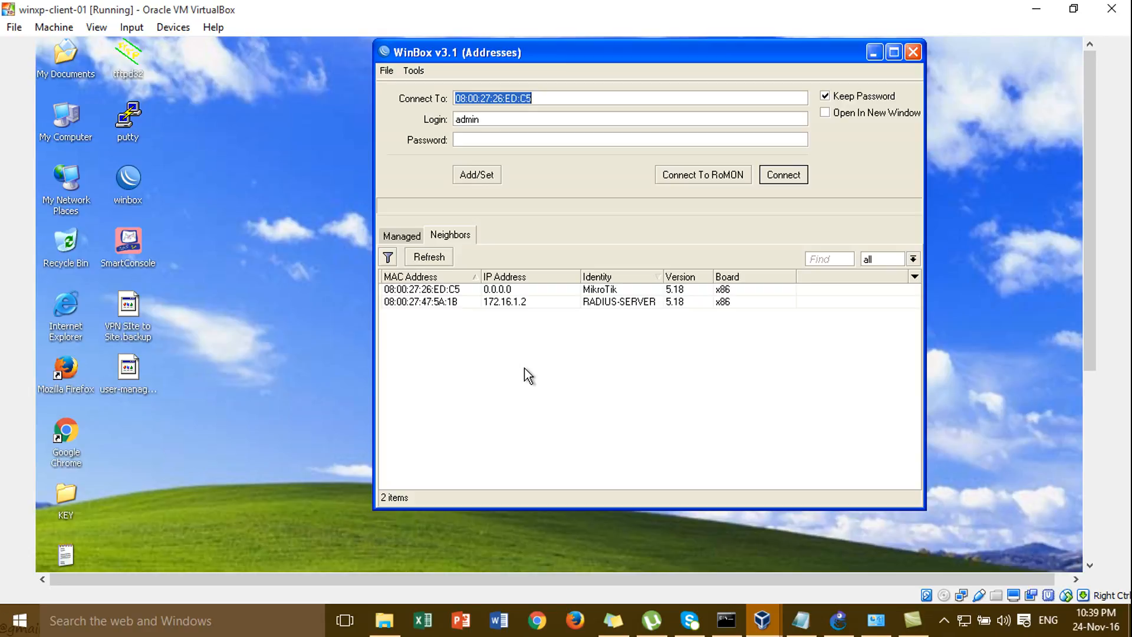
Compare the MikroTik and RADIUS-SERVER entries in WinBox's neighbor list with the devices in the GNS3 topology
{"action": "left_click", "coordinate": [503, 292]}
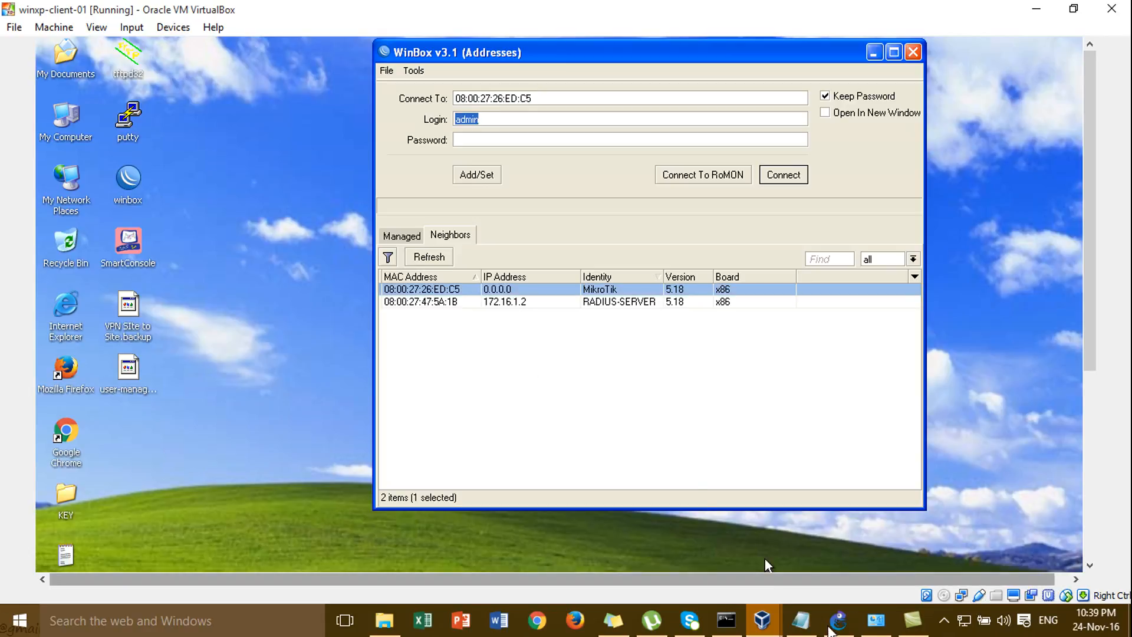
{"action": "left_click", "coordinate": [839, 626]}
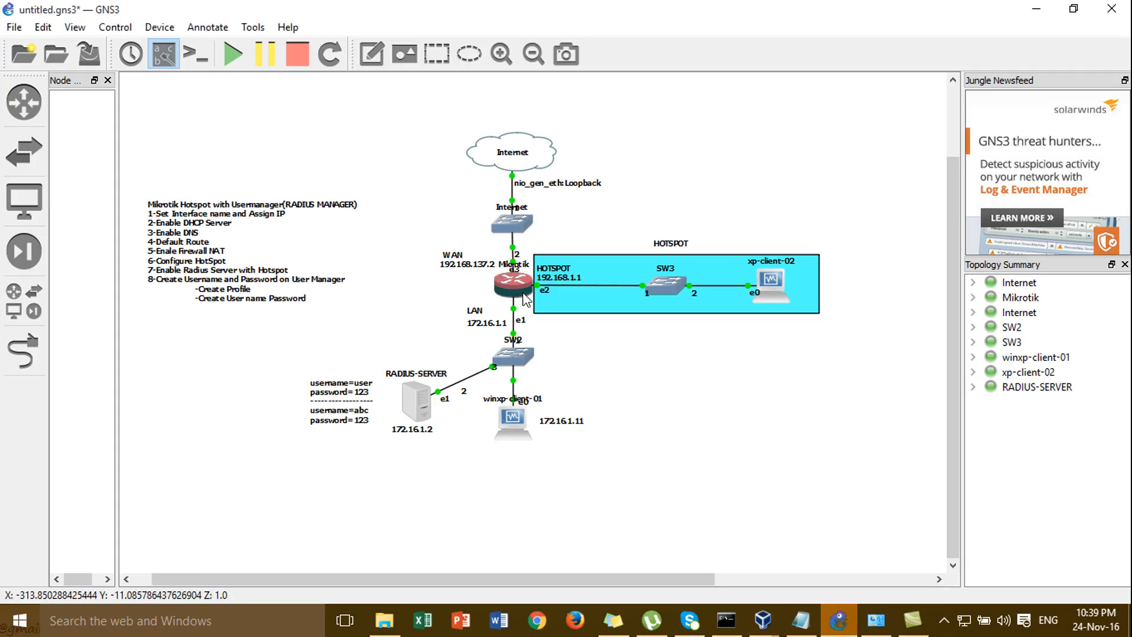
{"action": "mouse_move", "coordinate": [761, 622]}
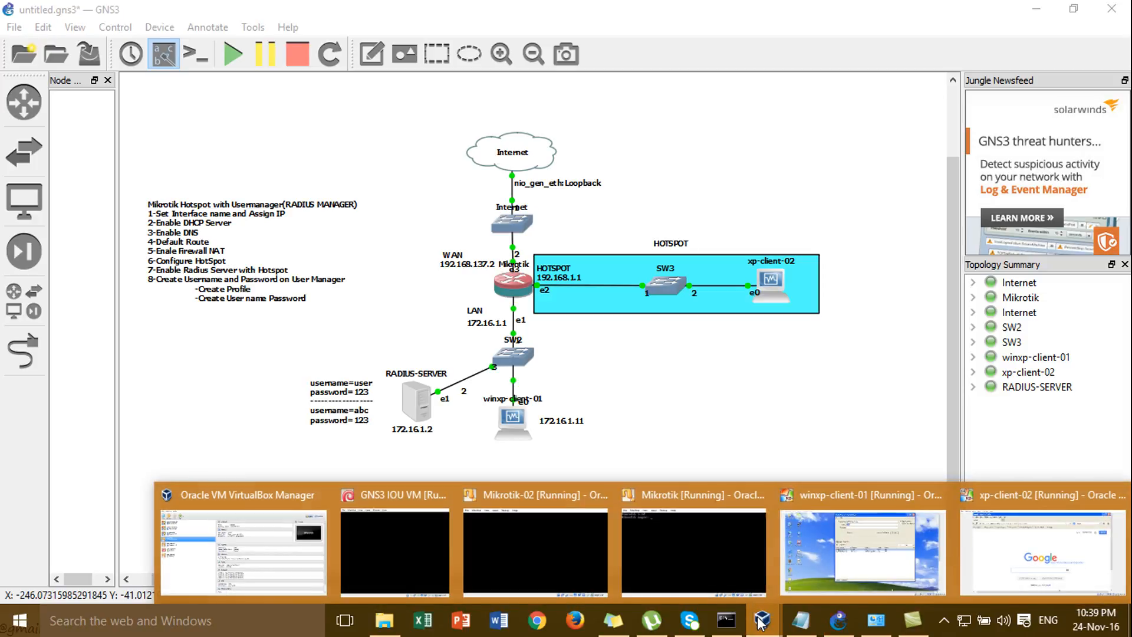
{"action": "left_click", "coordinate": [857, 564]}
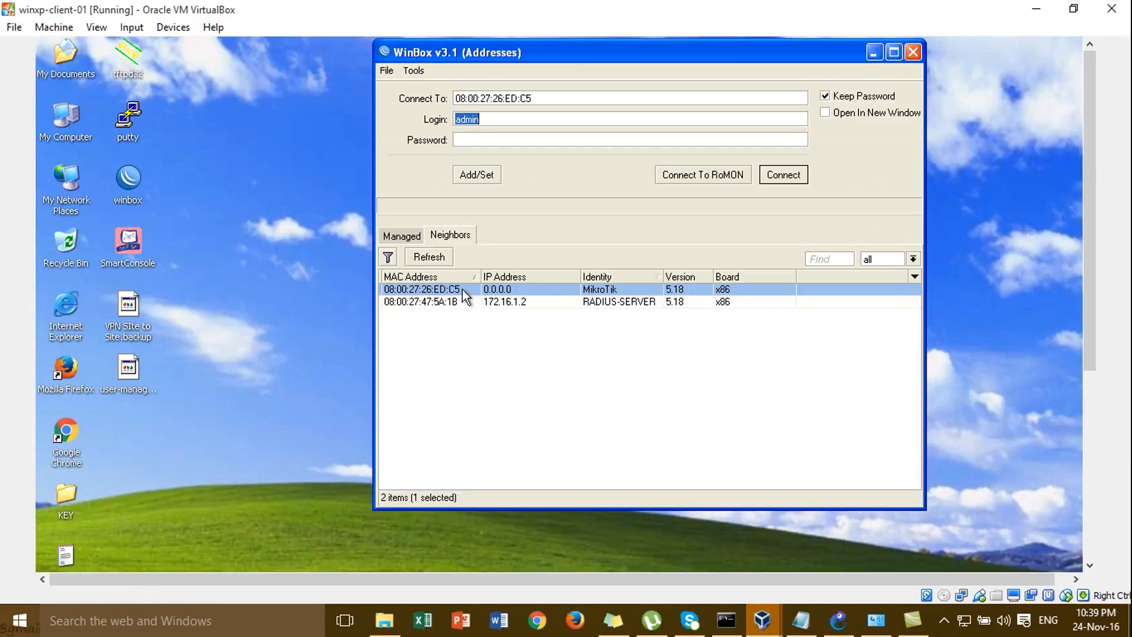
{"action": "left_click", "coordinate": [516, 300]}
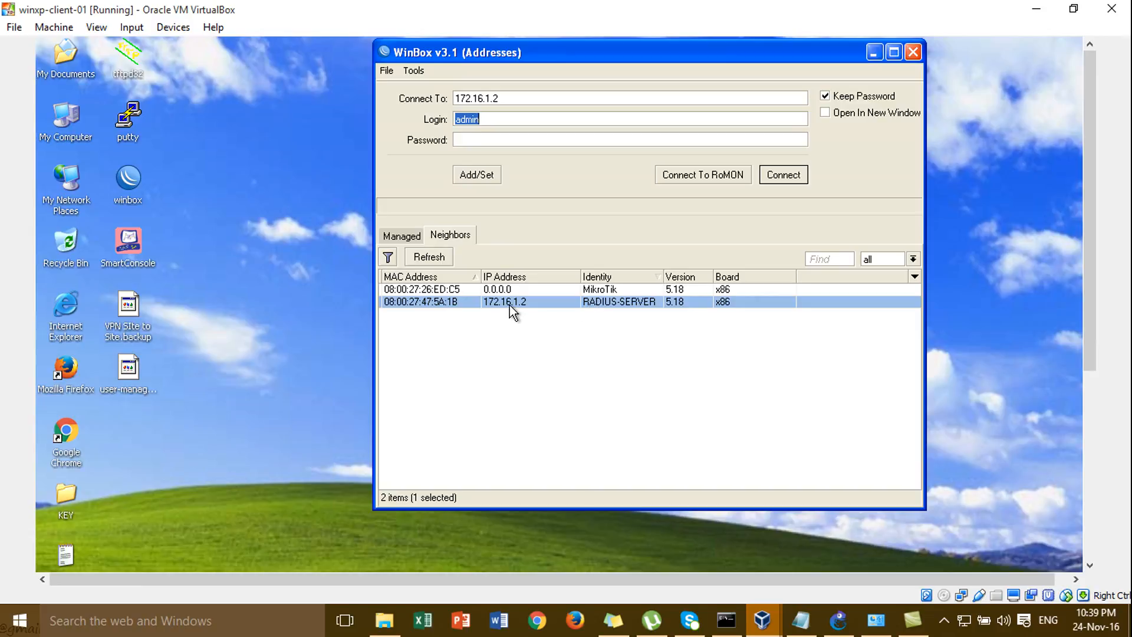
Connect to the MikroTik neighbor 08:00:27:26:ED:C5 as admin, keeping its default configuration, and maximize the router's session window
{"action": "left_click", "coordinate": [459, 290]}
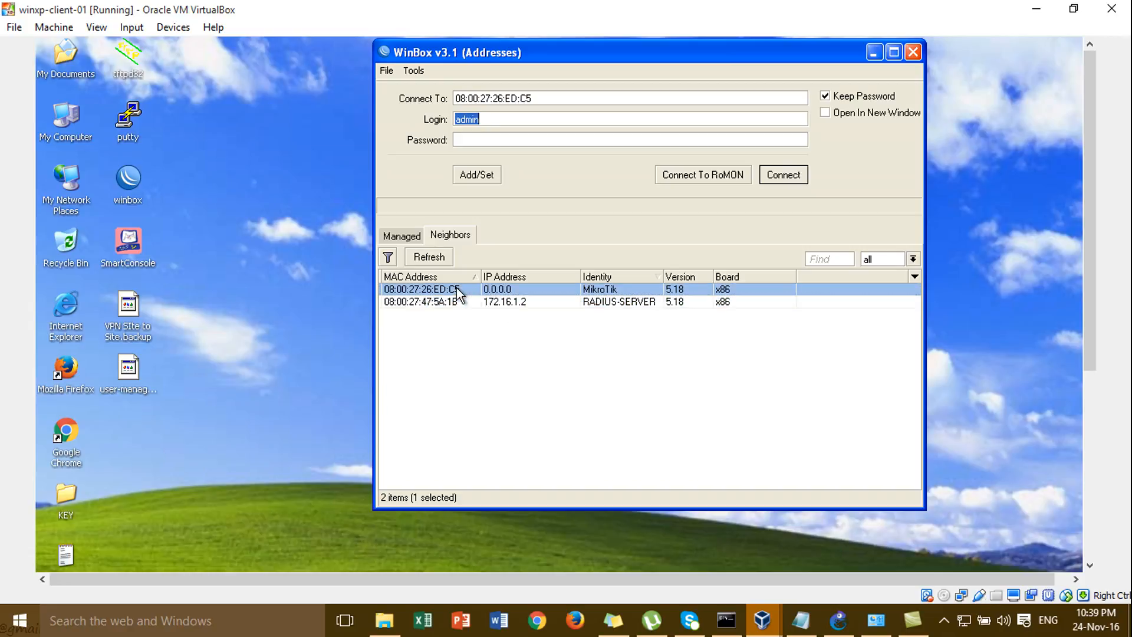
{"action": "left_click", "coordinate": [788, 176]}
{"action": "left_click_drag", "start_coordinate": [689, 313], "coordinate": [685, 119]}
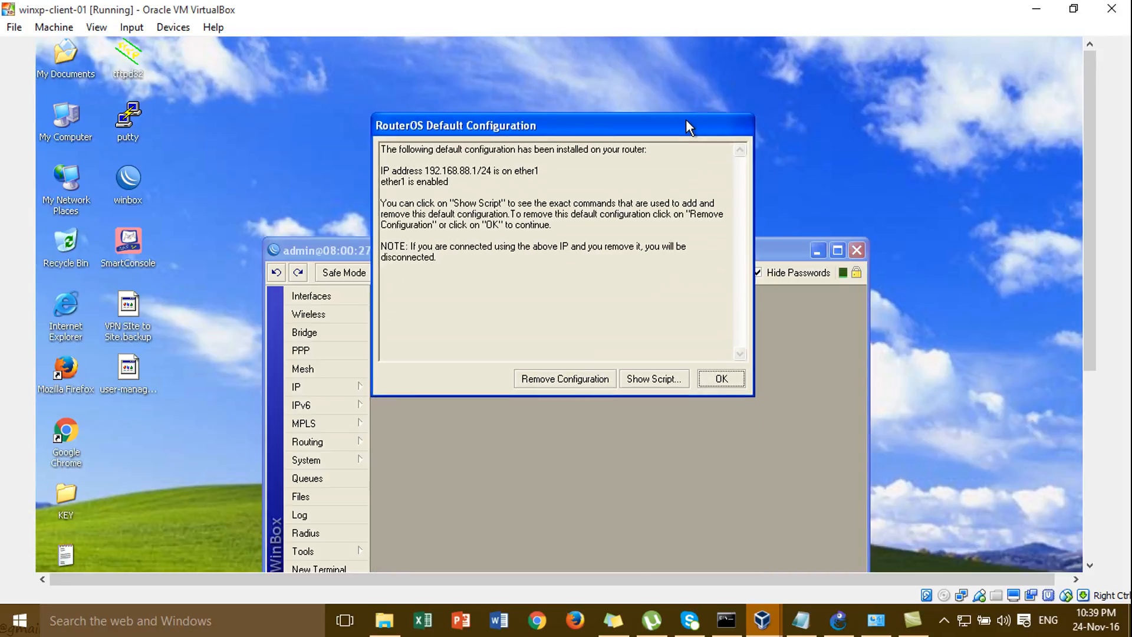
{"action": "left_click", "coordinate": [720, 378]}
{"action": "left_click", "coordinate": [837, 251]}
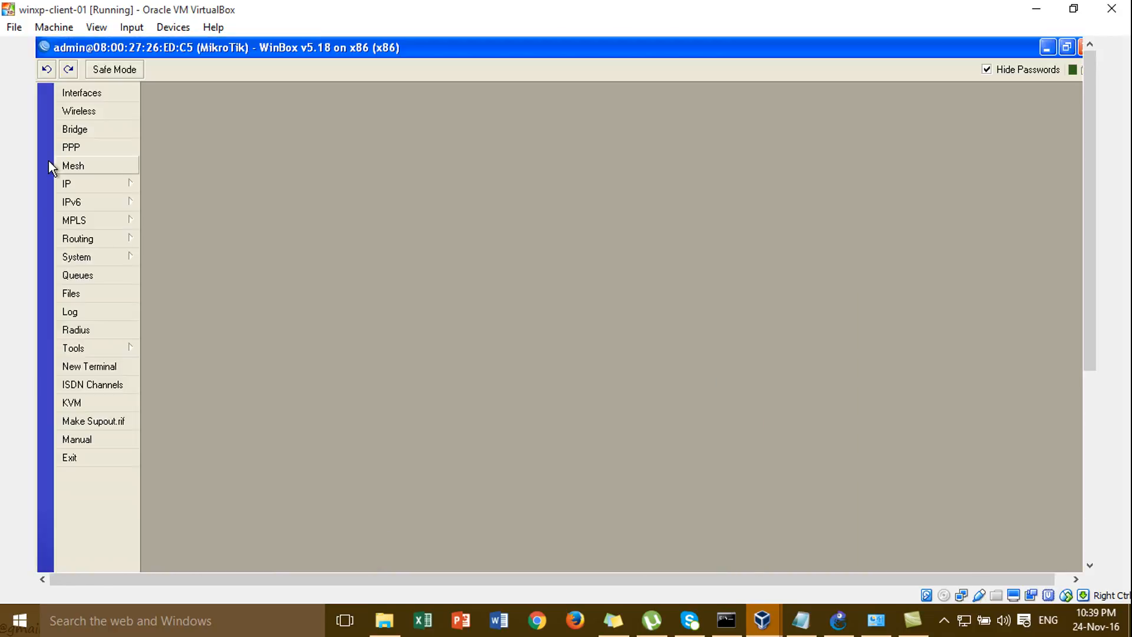
Open the router's interface list and rename the ether2 interface to ether2-LAN
{"action": "left_click", "coordinate": [67, 94]}
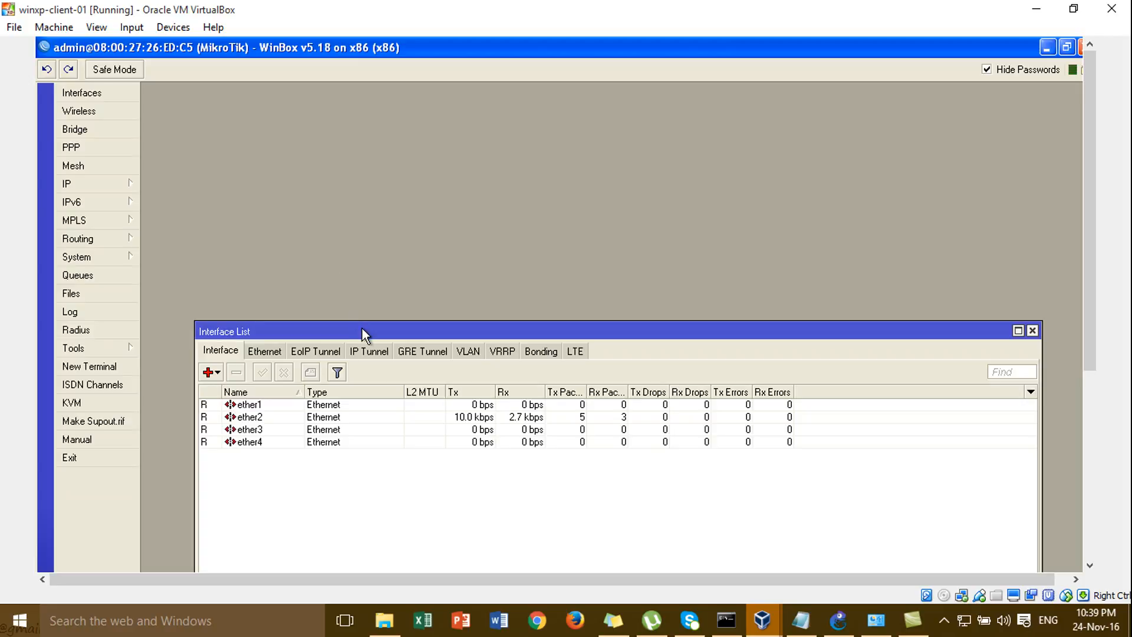
{"action": "left_click_drag", "start_coordinate": [362, 328], "coordinate": [361, 165]}
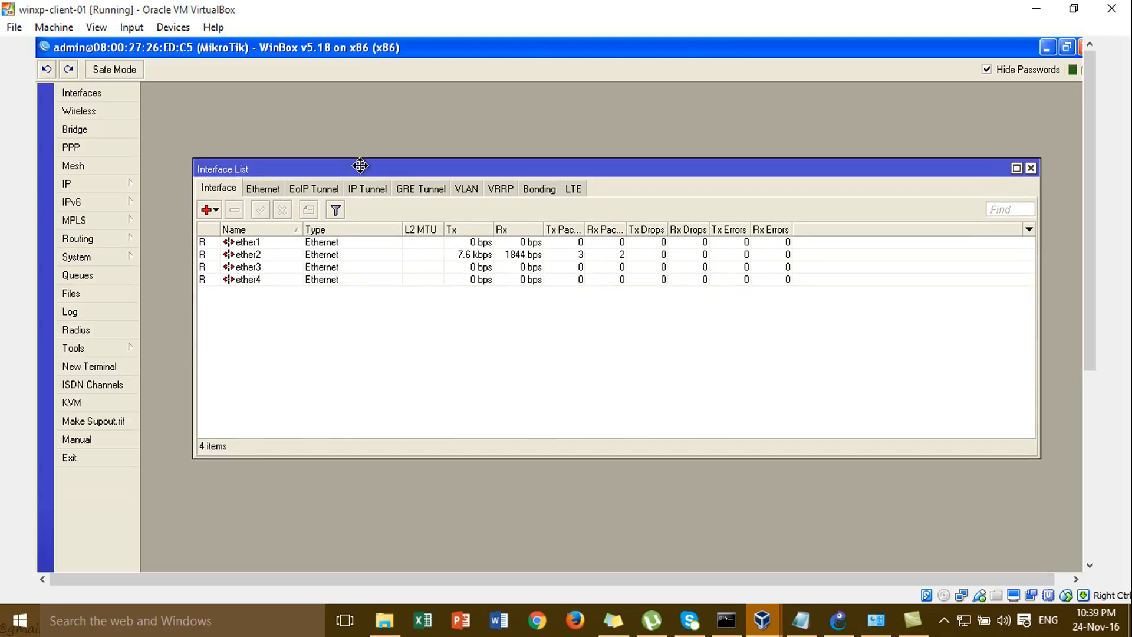
{"action": "double_click", "coordinate": [352, 257]}
{"action": "left_click", "coordinate": [547, 357]}
{"action": "type", "text": "-LAN"}
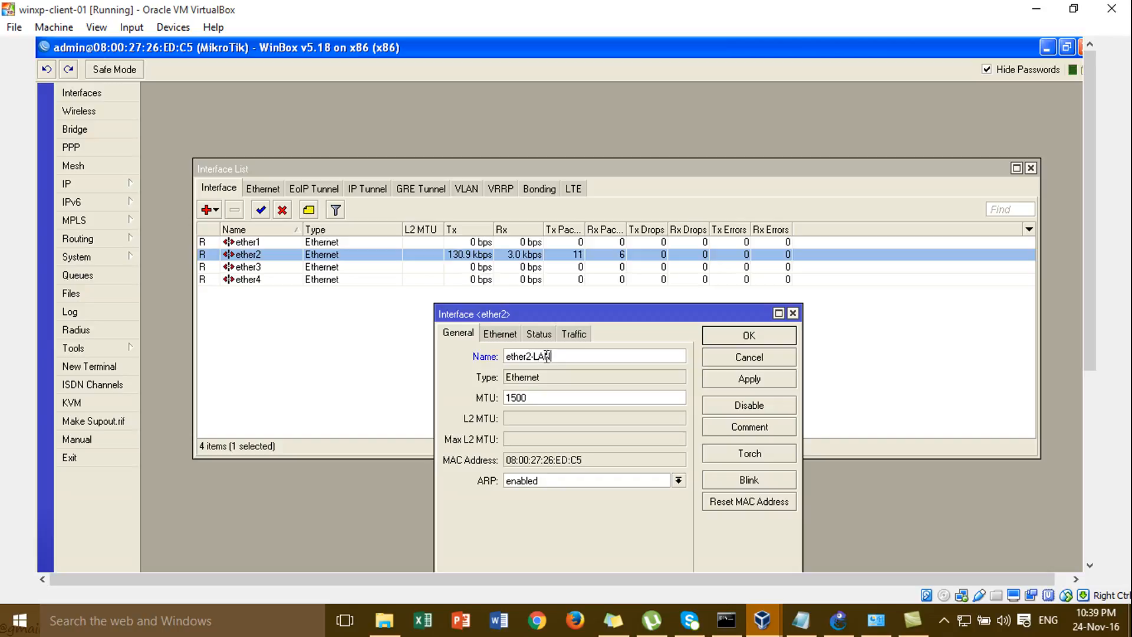
{"action": "left_click", "coordinate": [783, 340]}
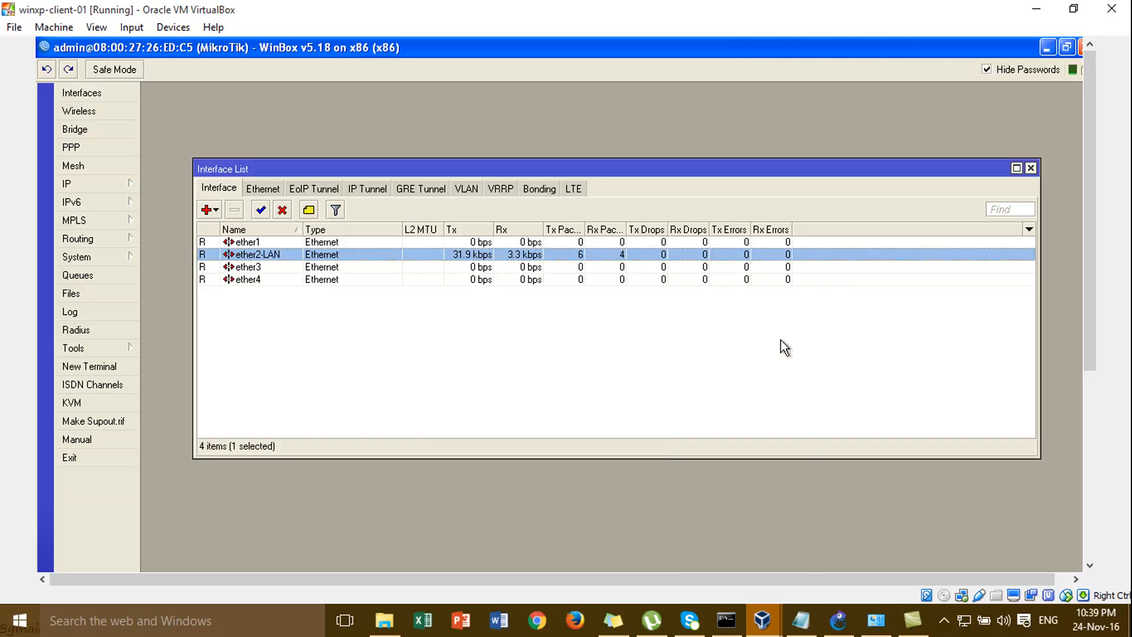
Rename the ether3 interface to ether3-HOTSPOT
{"action": "double_click", "coordinate": [297, 268]}
{"action": "left_click", "coordinate": [608, 355]}
{"action": "type", "text": "-HOTSPOT"}
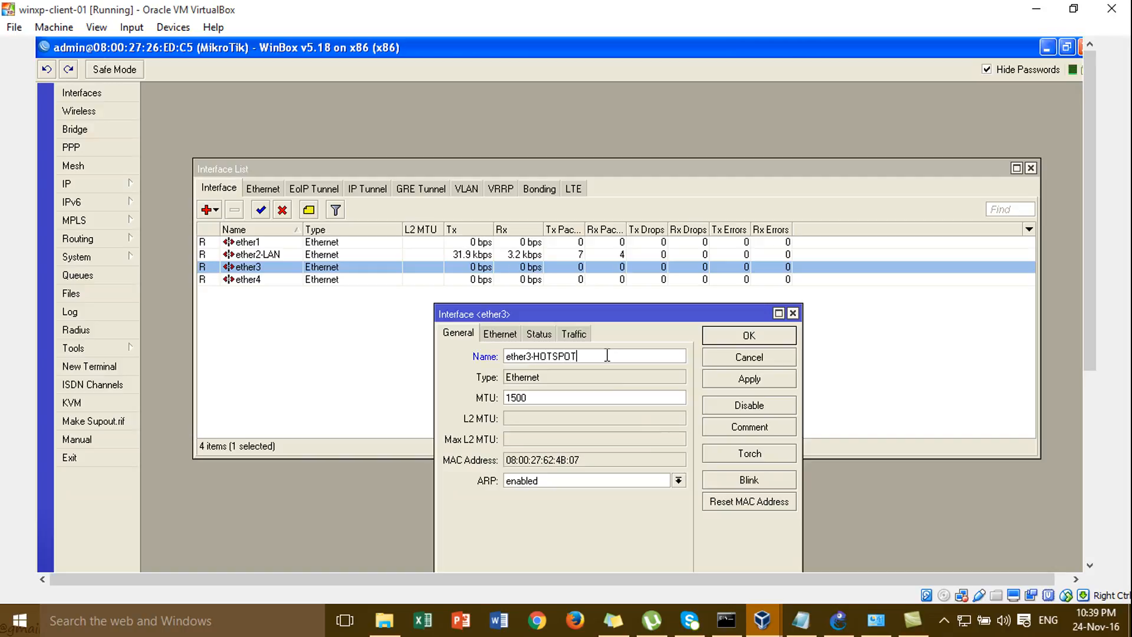
{"action": "left_click", "coordinate": [713, 337]}
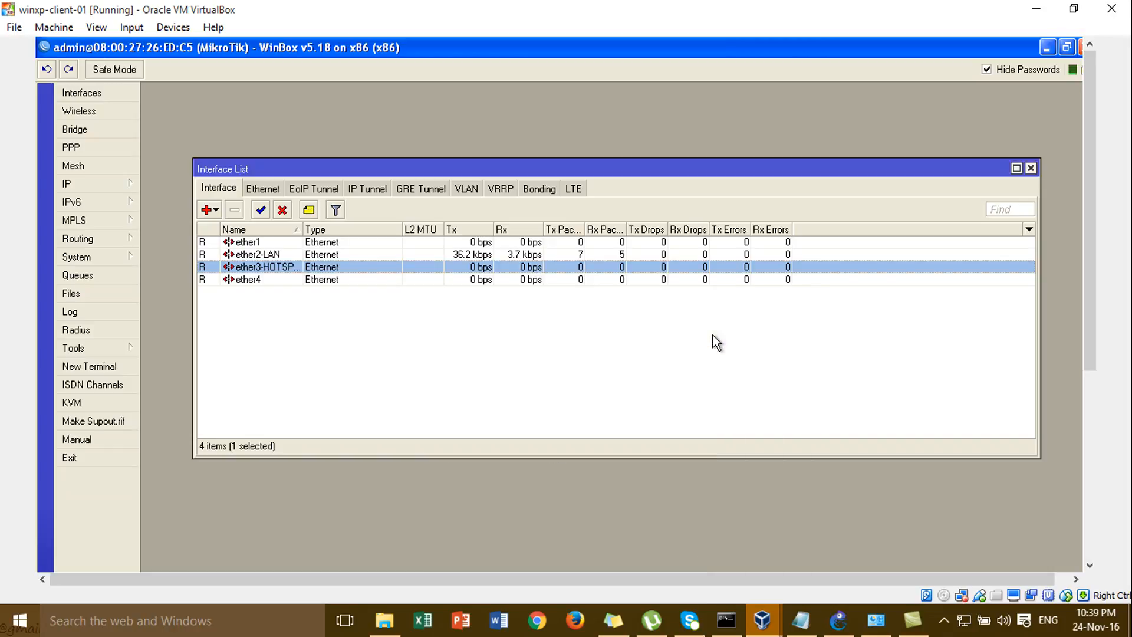
Rename the ether4 interface to ether4-WAN
{"action": "double_click", "coordinate": [313, 280]}
{"action": "left_click", "coordinate": [579, 354]}
{"action": "type", "text": "-WAN"}
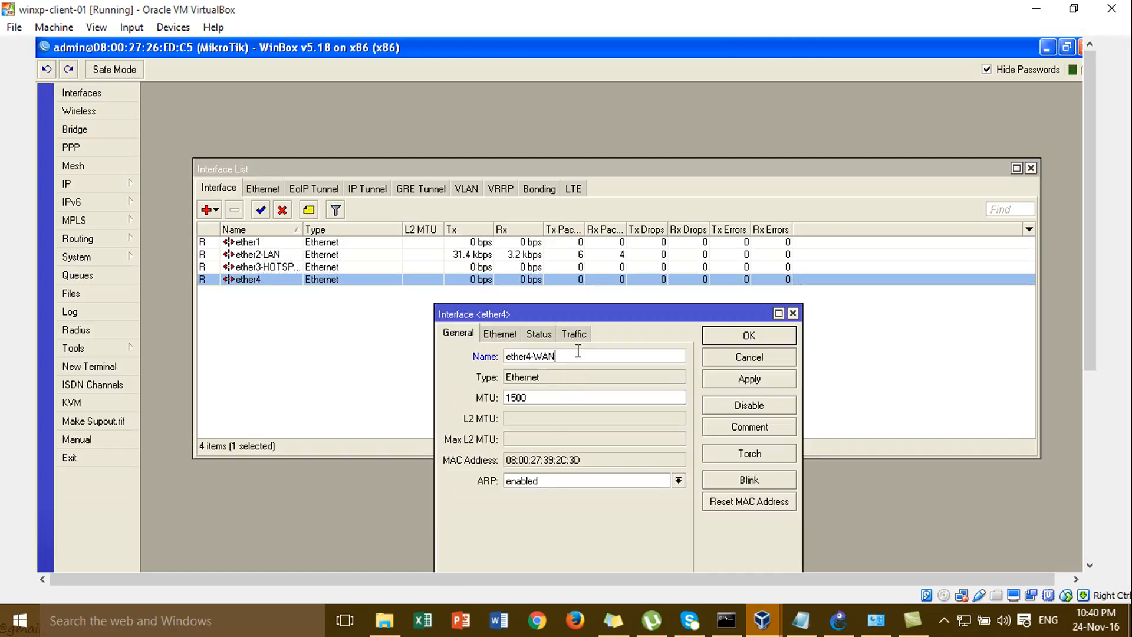
{"action": "left_click", "coordinate": [728, 343]}
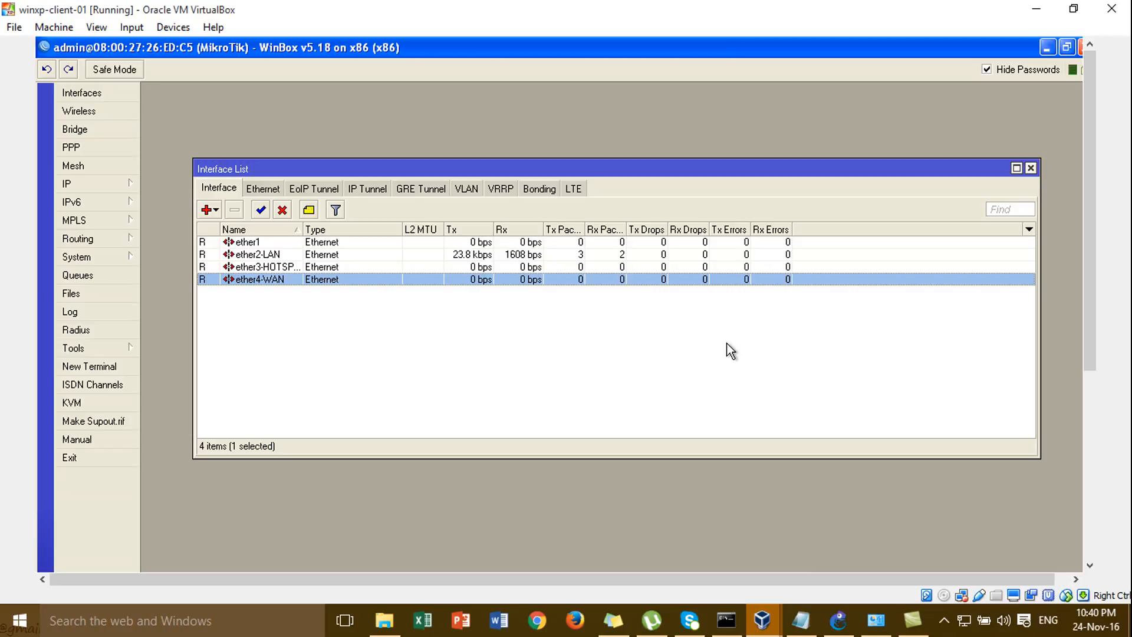
Open the router's IP address list and remove the default-configuration address assigned to ether1
{"action": "left_click", "coordinate": [279, 265]}
{"action": "left_click", "coordinate": [292, 281]}
{"action": "left_click", "coordinate": [82, 184]}
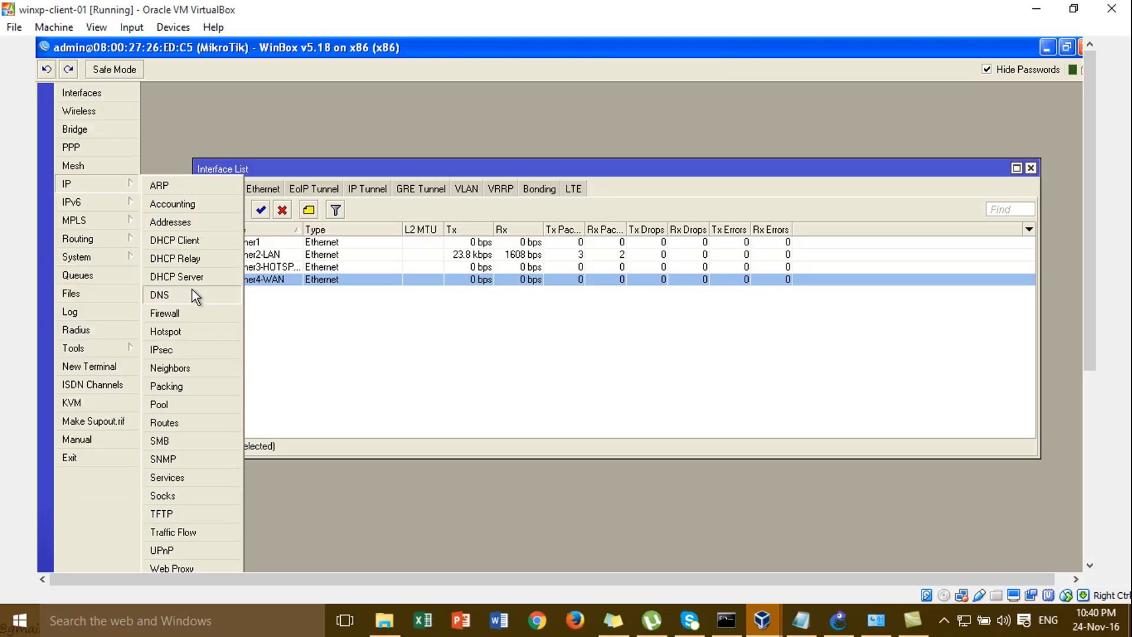
{"action": "left_click", "coordinate": [204, 228]}
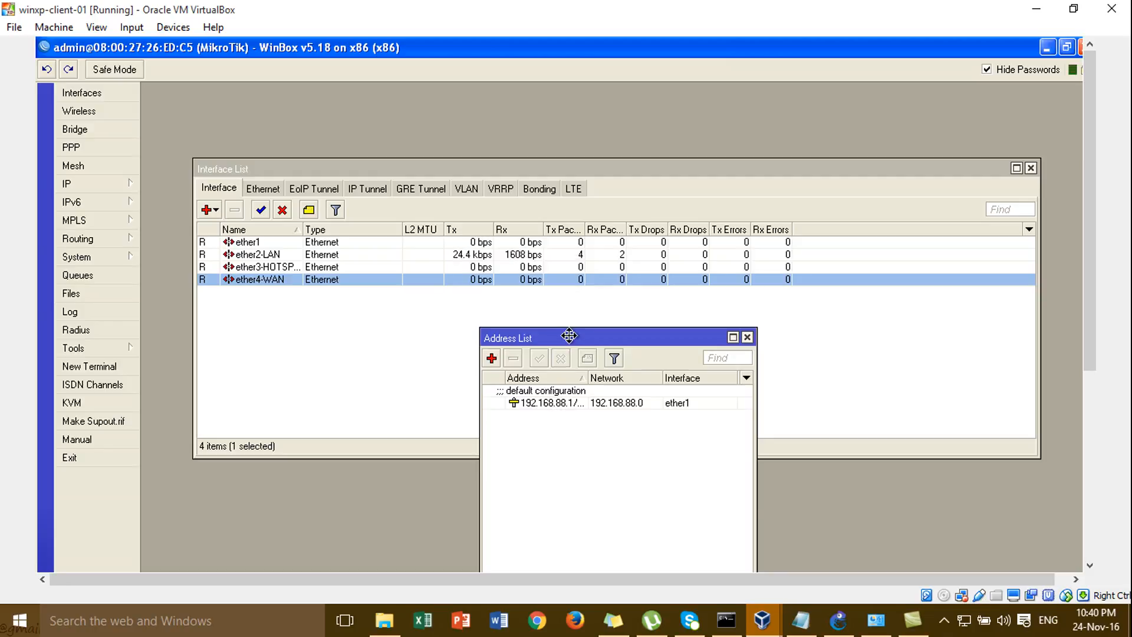
{"action": "left_click_drag", "start_coordinate": [573, 344], "coordinate": [612, 115]}
{"action": "left_click", "coordinate": [613, 171]}
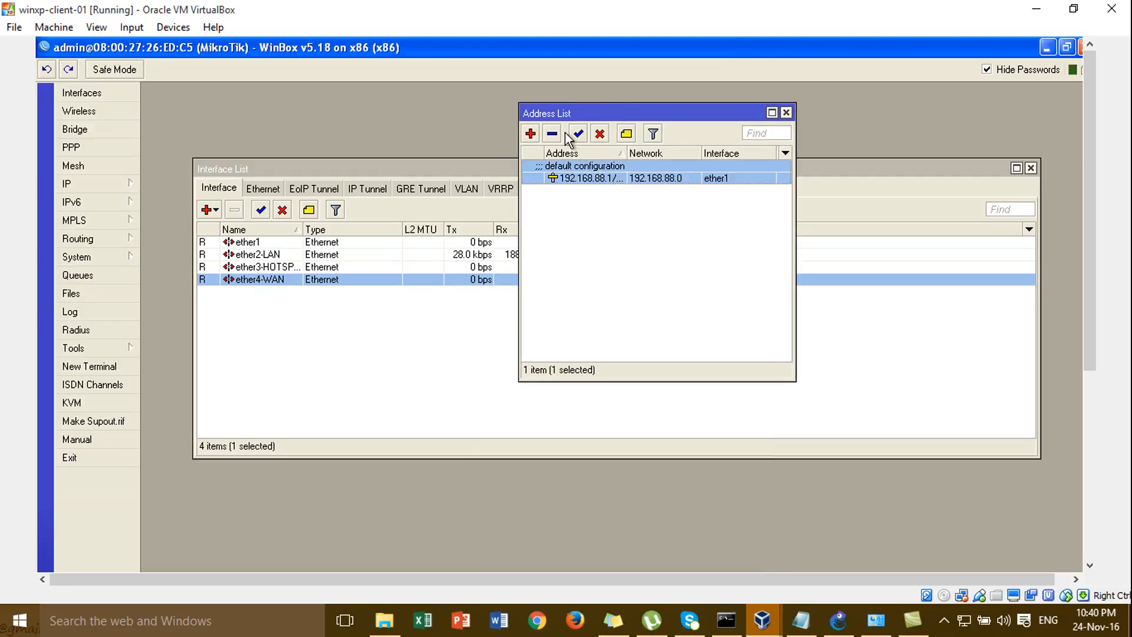
{"action": "left_click", "coordinate": [551, 136]}
Add the IP address 172.16.1.1/24 to the ether2-LAN interface, as planned in the GNS3 topology
{"action": "left_click", "coordinate": [535, 137]}
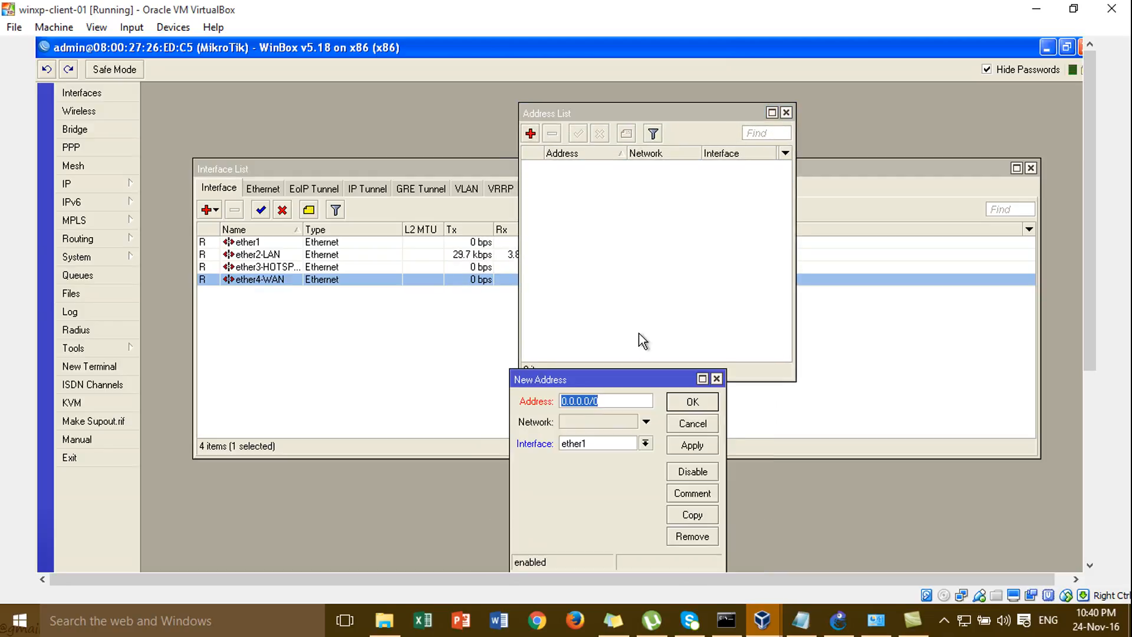
{"action": "left_click_drag", "start_coordinate": [636, 386], "coordinate": [663, 257]}
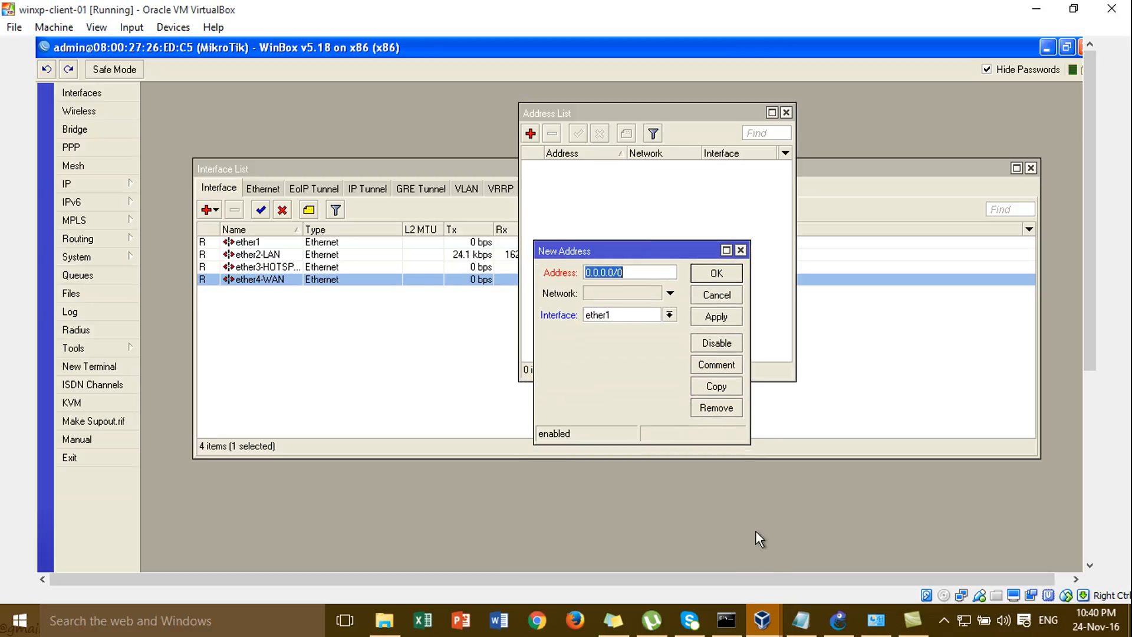
{"action": "left_click", "coordinate": [836, 622]}
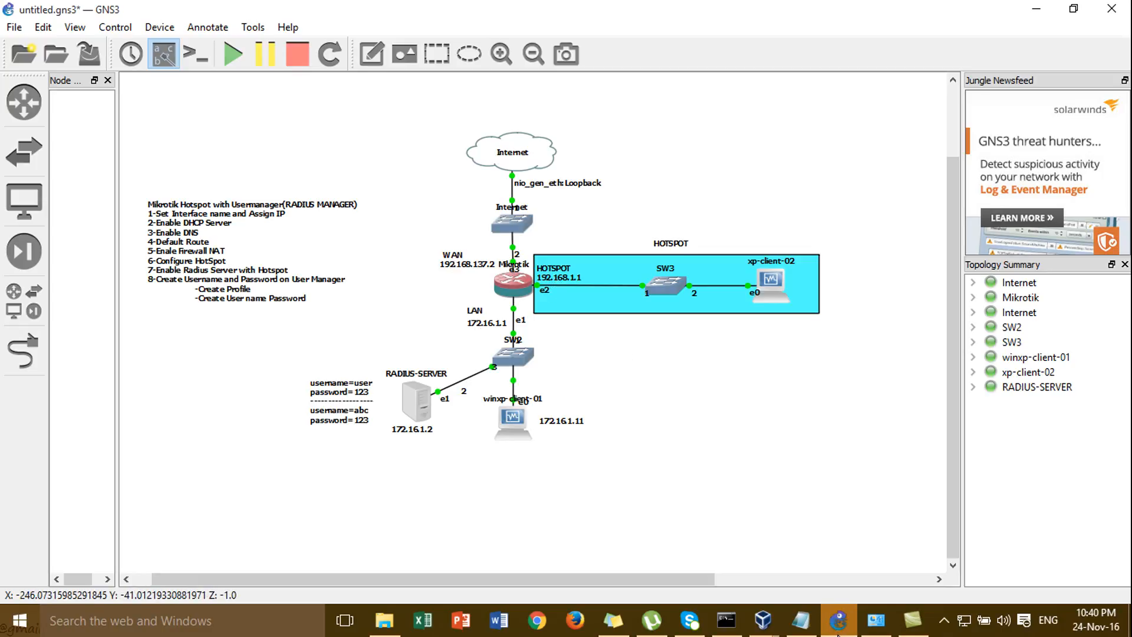
{"action": "mouse_move", "coordinate": [763, 619]}
{"action": "left_click", "coordinate": [873, 537]}
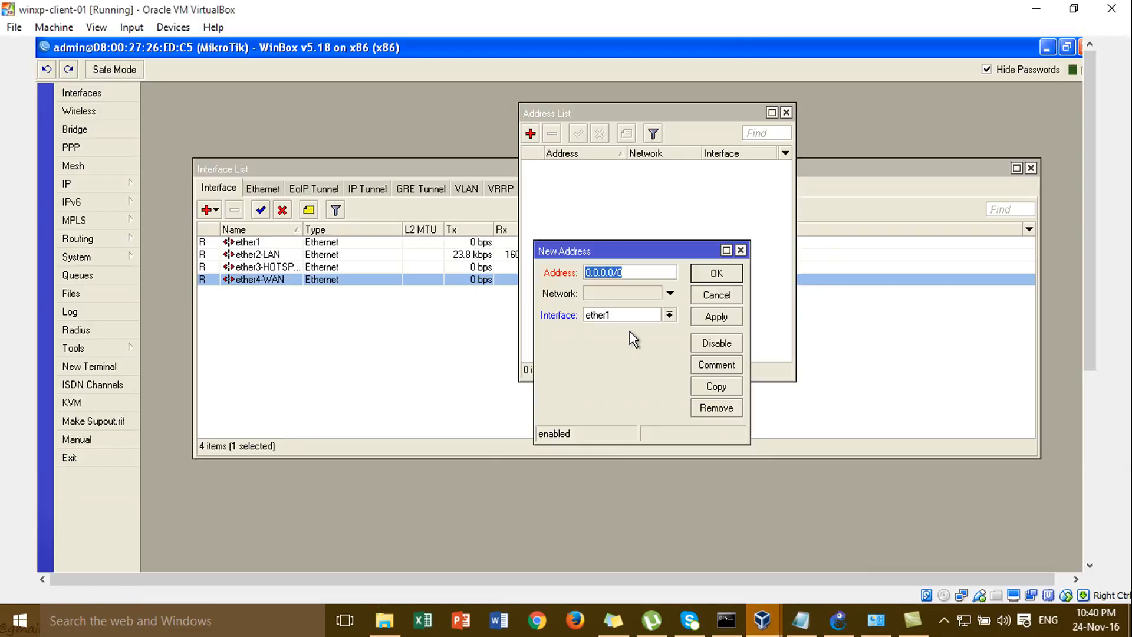
{"action": "type", "text": "172.16.1.1/24"}
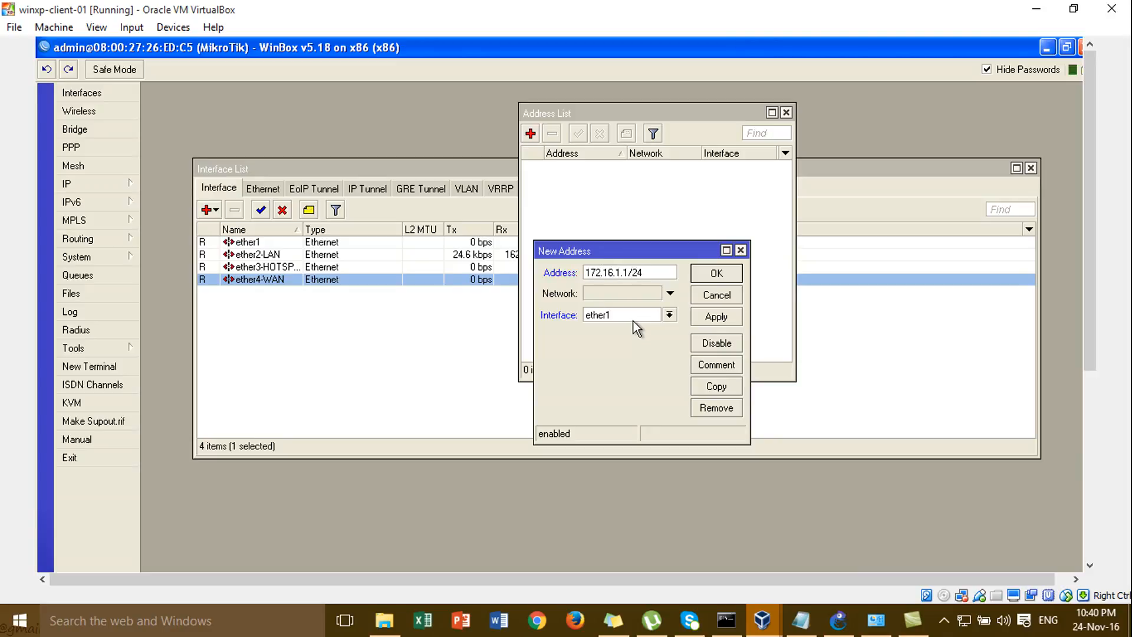
{"action": "left_click", "coordinate": [636, 318]}
{"action": "left_click", "coordinate": [643, 338]}
{"action": "left_click", "coordinate": [699, 319]}
{"action": "left_click", "coordinate": [713, 273]}
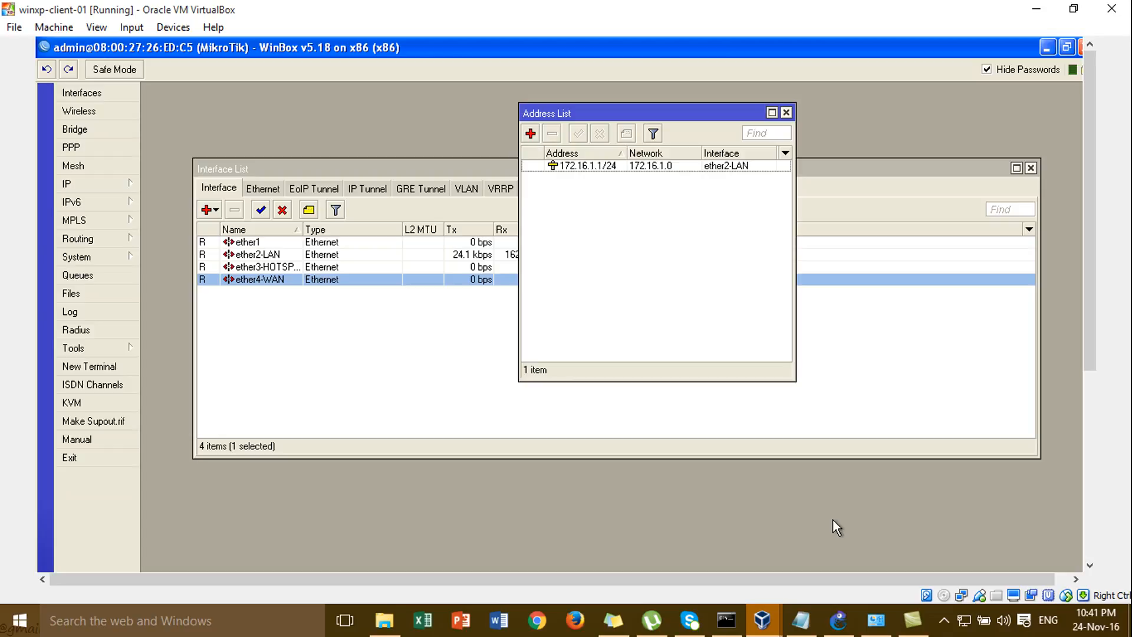
Check the WAN address in the GNS3 topology and add 192.168.137.2/24 to the ether4-WAN interface
{"action": "left_click", "coordinate": [840, 620]}
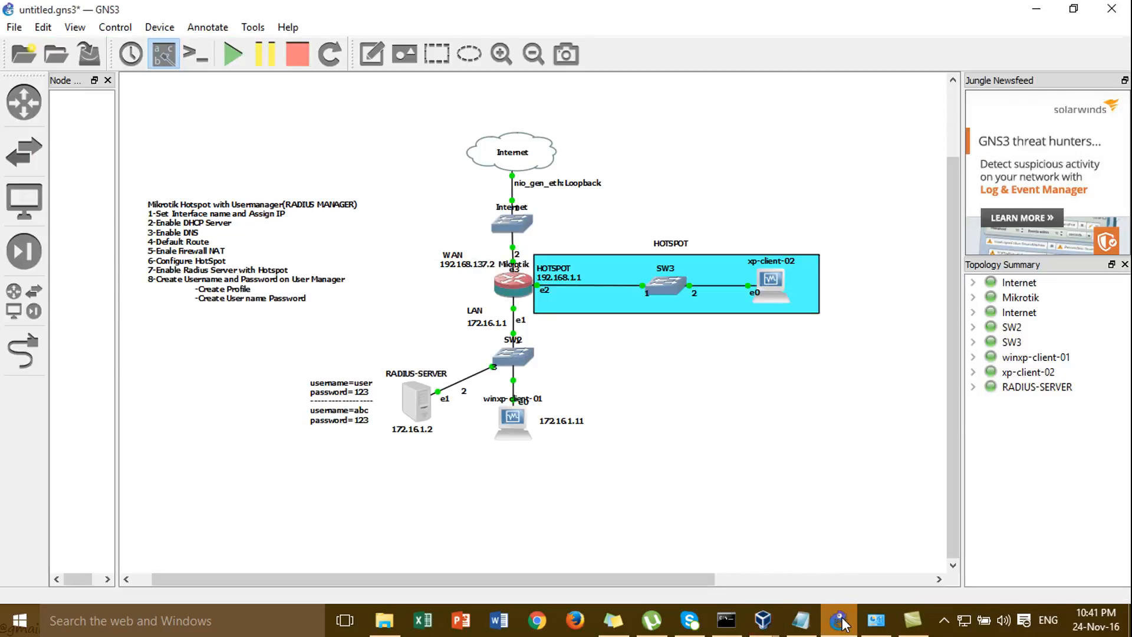
{"action": "left_click", "coordinate": [841, 620]}
{"action": "left_click", "coordinate": [531, 134]}
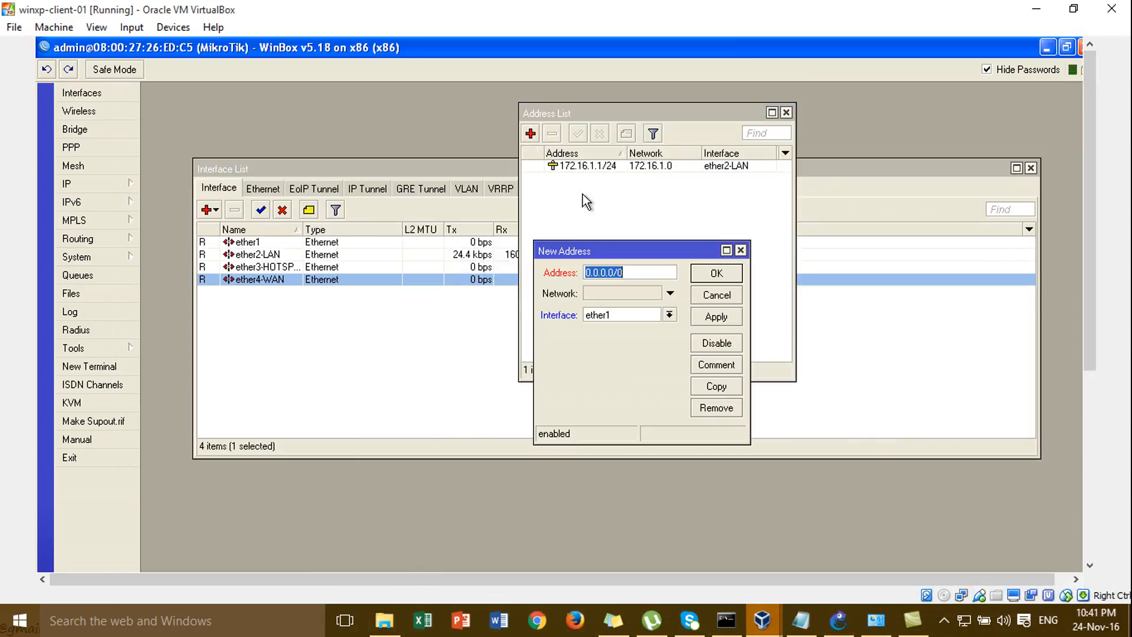
{"action": "type", "text": "192.168"}
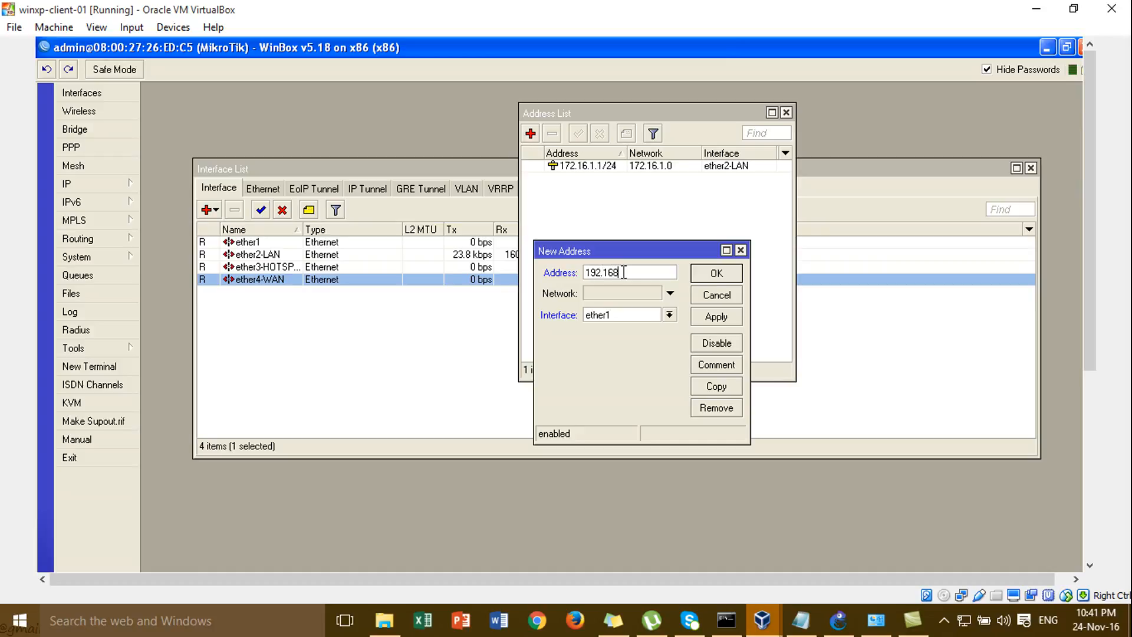
{"action": "type", "text": ".137.2/24"}
{"action": "left_click", "coordinate": [669, 315]}
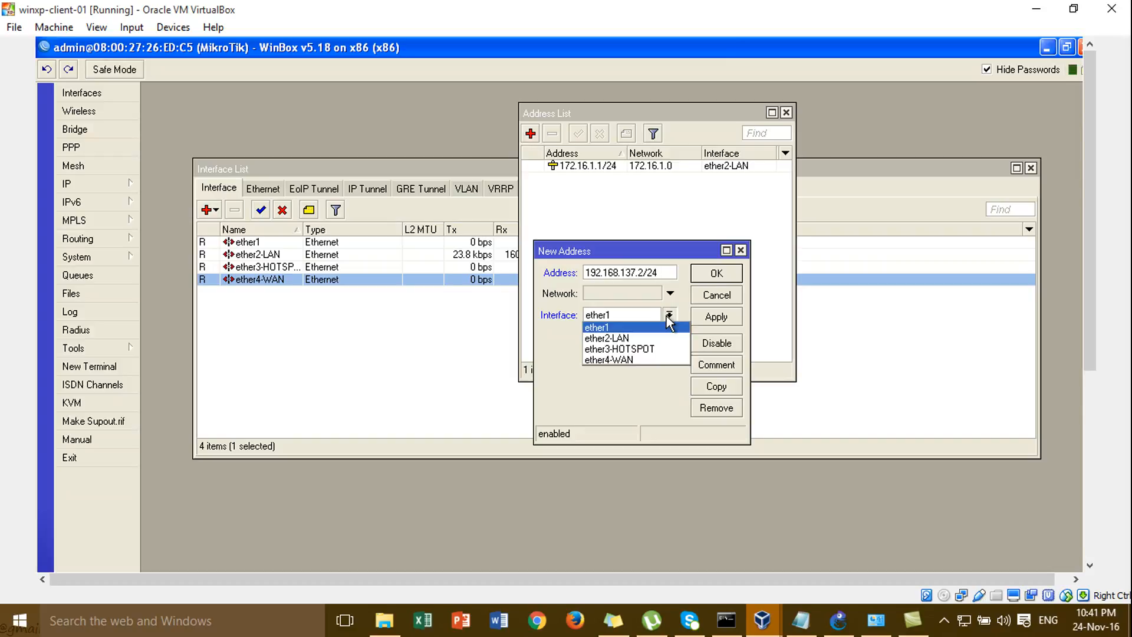
{"action": "left_click", "coordinate": [667, 360]}
{"action": "left_click", "coordinate": [712, 319]}
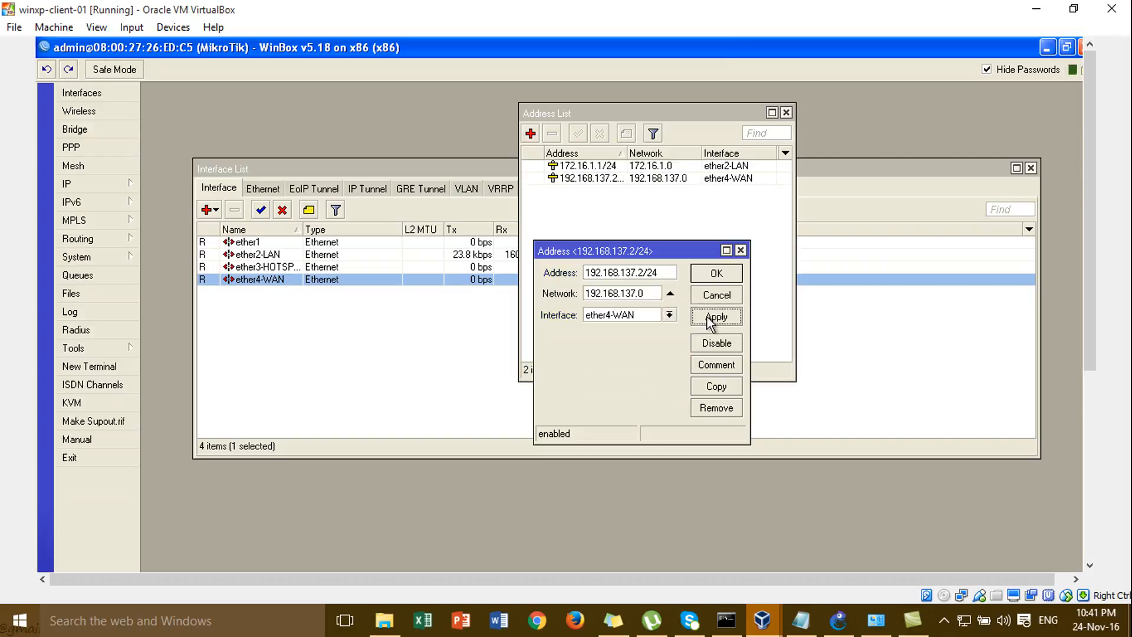
{"action": "left_click", "coordinate": [714, 274]}
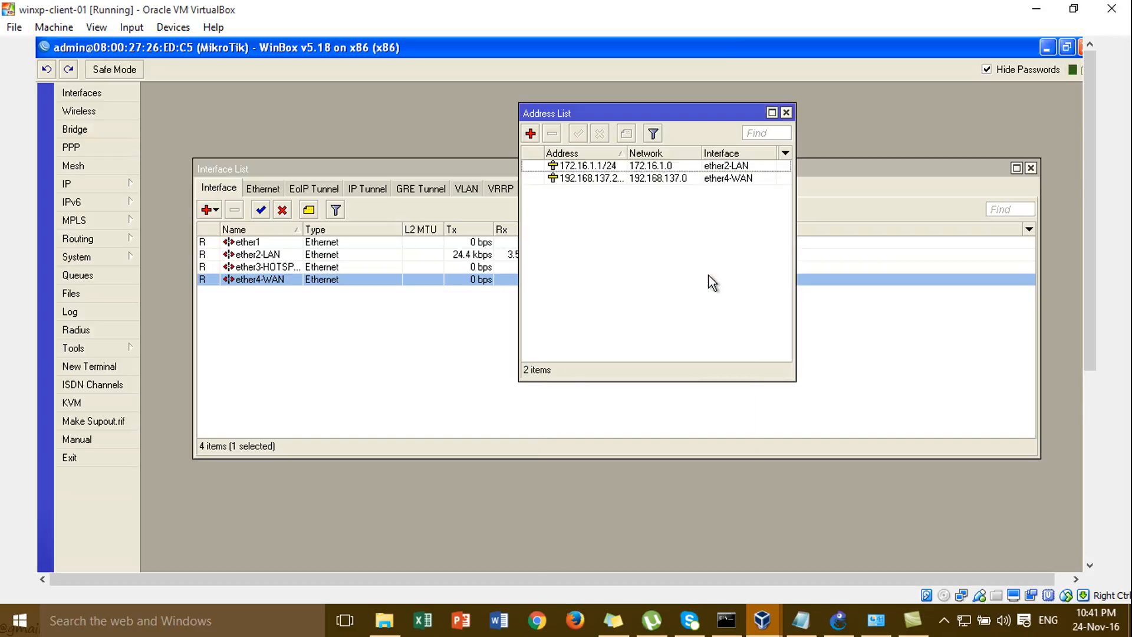
Add the IP address 192.168.1.1/24 to the ether3-HOTSPOT interface and close the address list
{"action": "left_click", "coordinate": [530, 134]}
{"action": "type", "text": "192"}
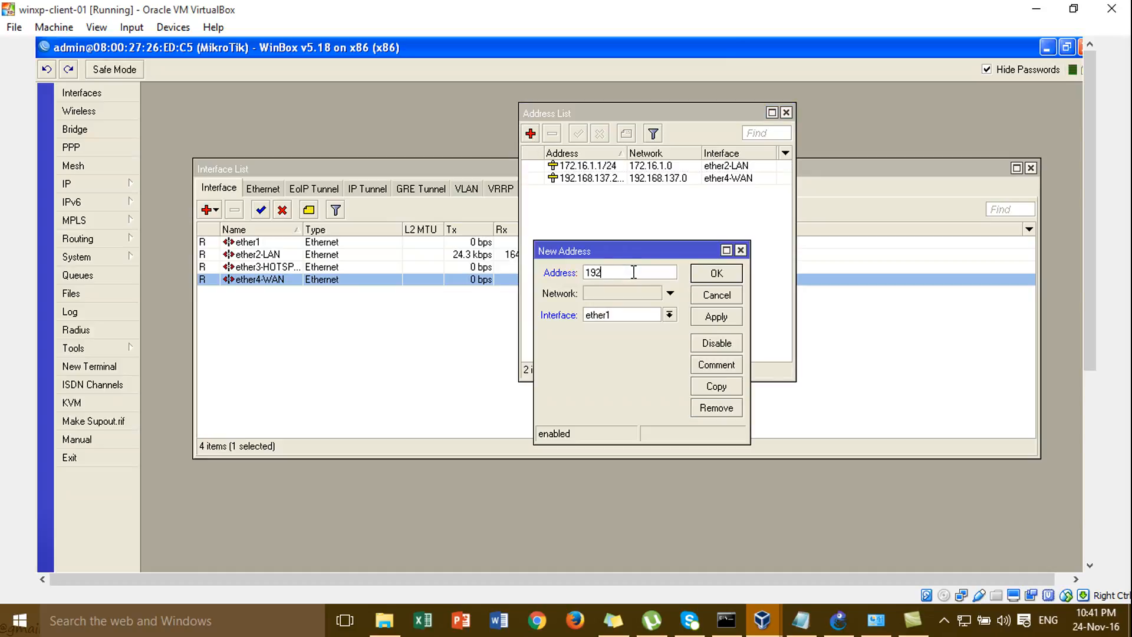
{"action": "type", "text": ".168.1.1/24"}
{"action": "left_click", "coordinate": [668, 315]}
{"action": "left_click", "coordinate": [656, 349]}
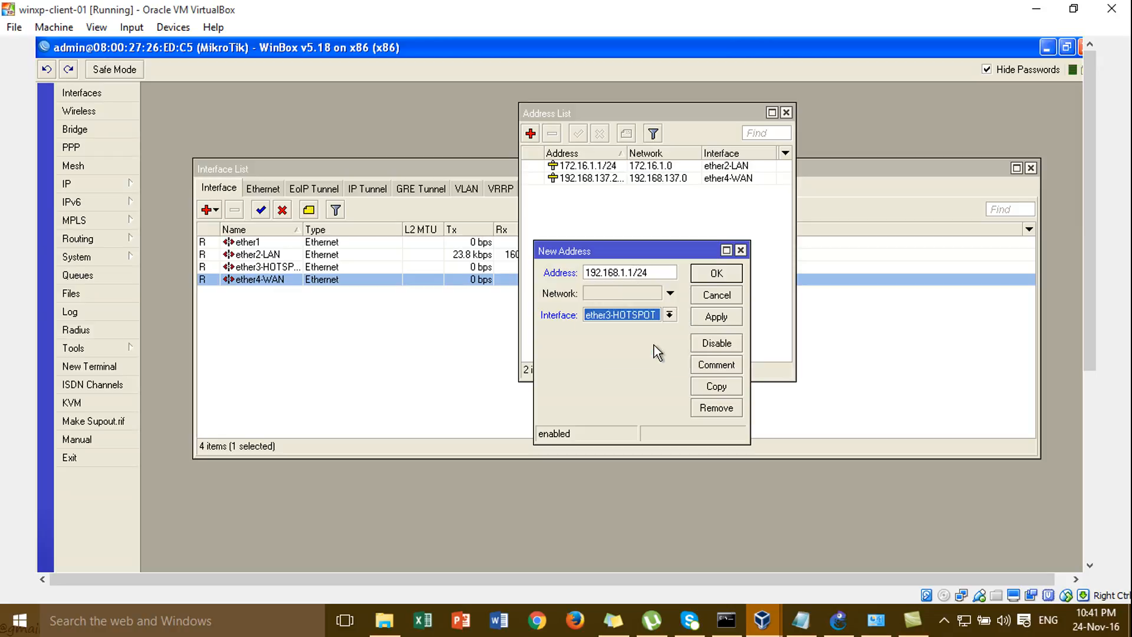
{"action": "left_click", "coordinate": [712, 322]}
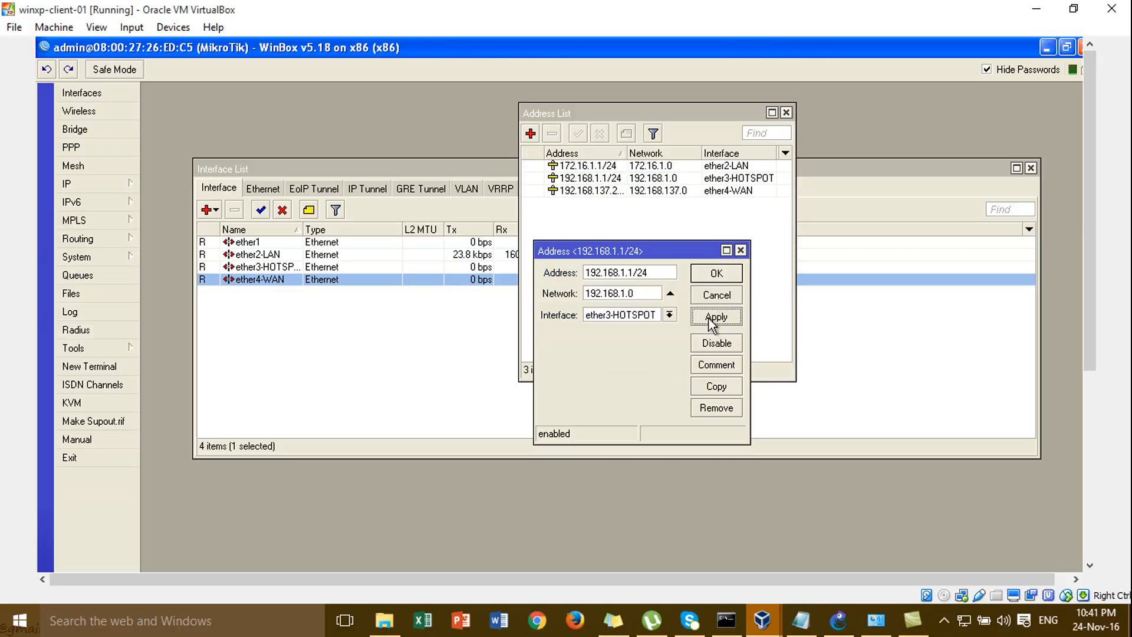
{"action": "left_click", "coordinate": [716, 275]}
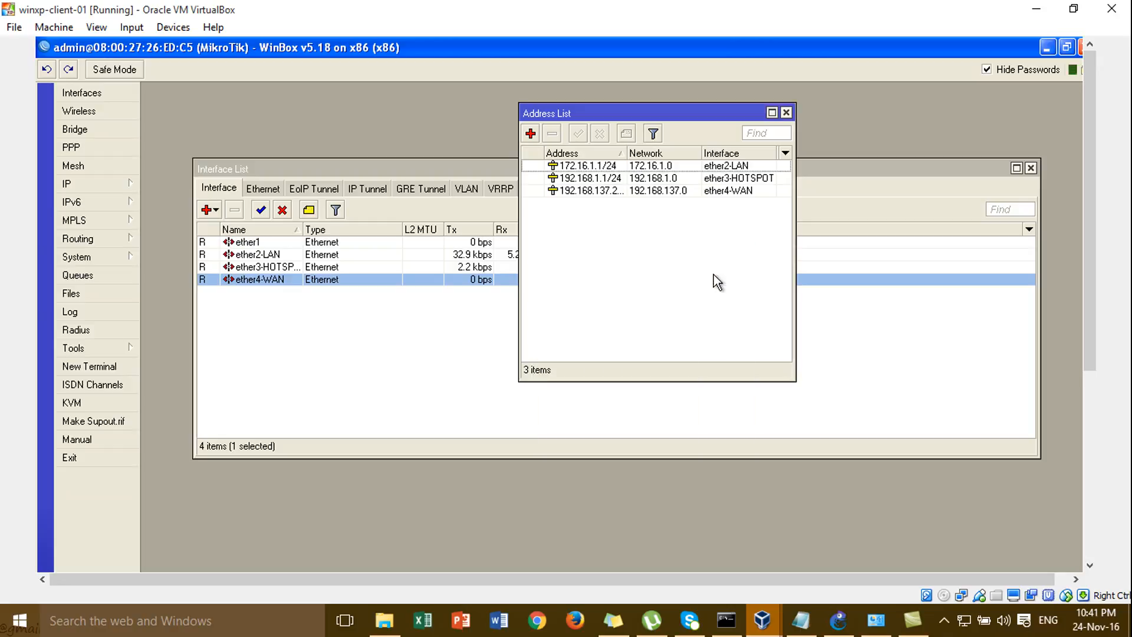
{"action": "left_click", "coordinate": [785, 112]}
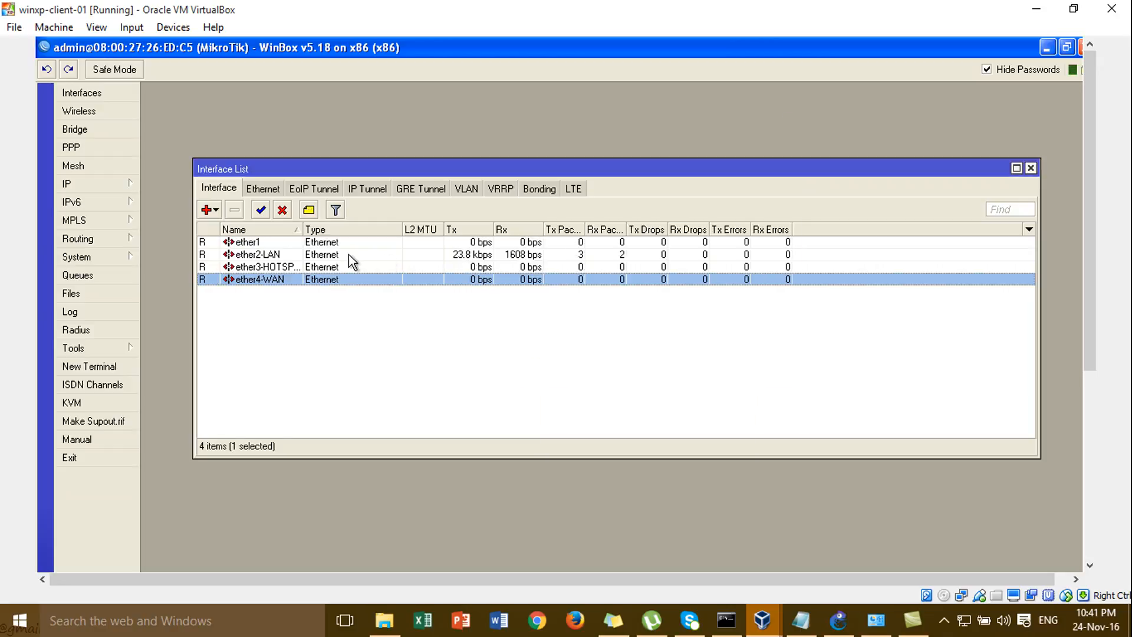
Disable the unused ether1 interface in the interface list
{"action": "left_click", "coordinate": [292, 246]}
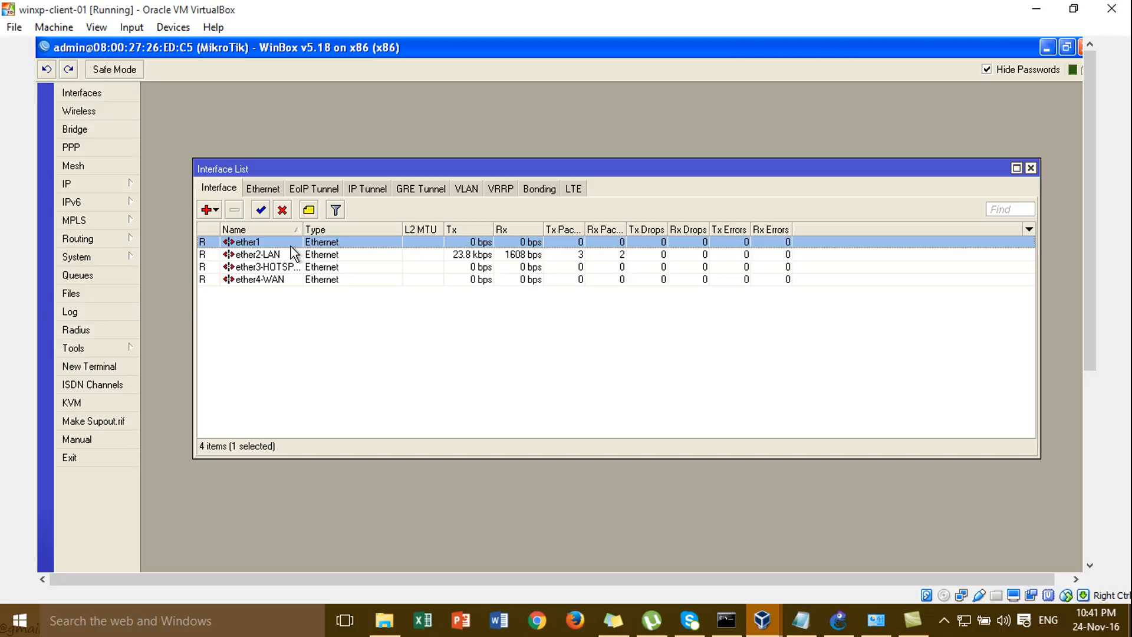
{"action": "left_click", "coordinate": [282, 210]}
{"action": "left_click", "coordinate": [284, 256]}
{"action": "left_click", "coordinate": [289, 244]}
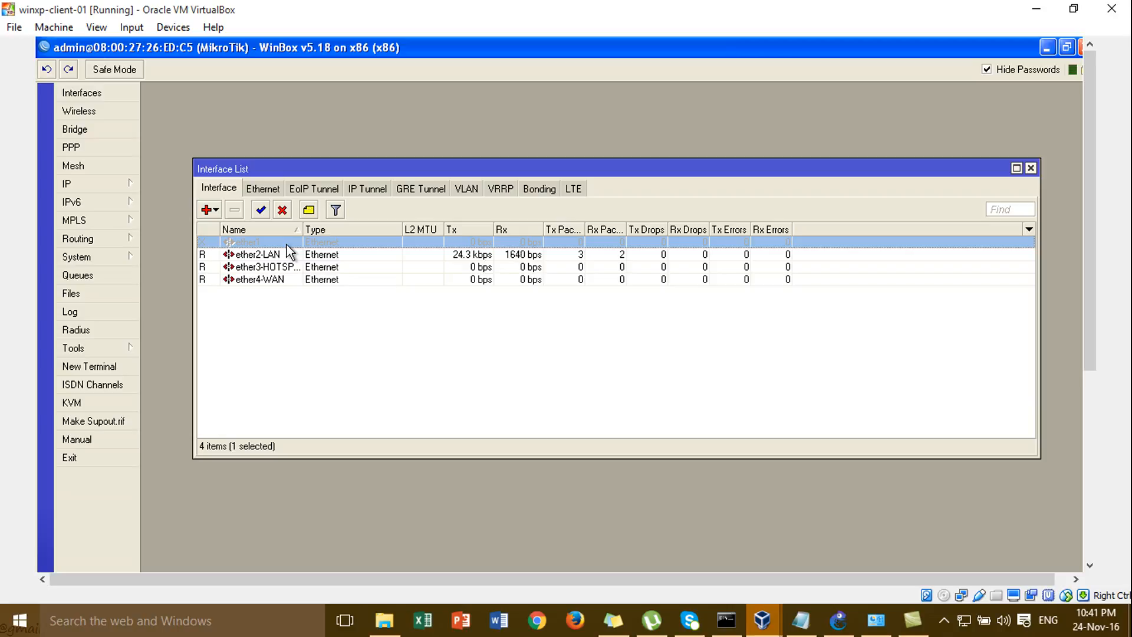
{"action": "left_click", "coordinate": [287, 259]}
{"action": "left_click", "coordinate": [288, 267]}
{"action": "left_click", "coordinate": [292, 278]}
{"action": "left_click", "coordinate": [296, 269]}
{"action": "left_click", "coordinate": [301, 256]}
{"action": "left_click", "coordinate": [302, 267]}
{"action": "left_click", "coordinate": [301, 281]}
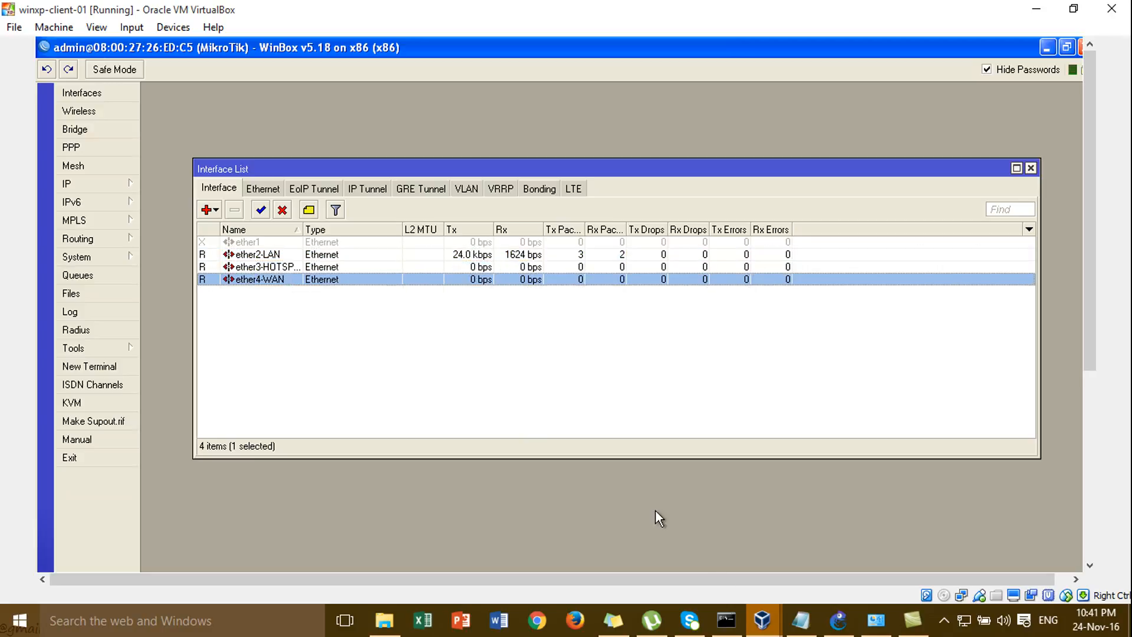
Check the task list in GNS3, then start the router's DHCP server setup on ether2-LAN, keeping the proposed address space and gateway
{"action": "left_click", "coordinate": [838, 621]}
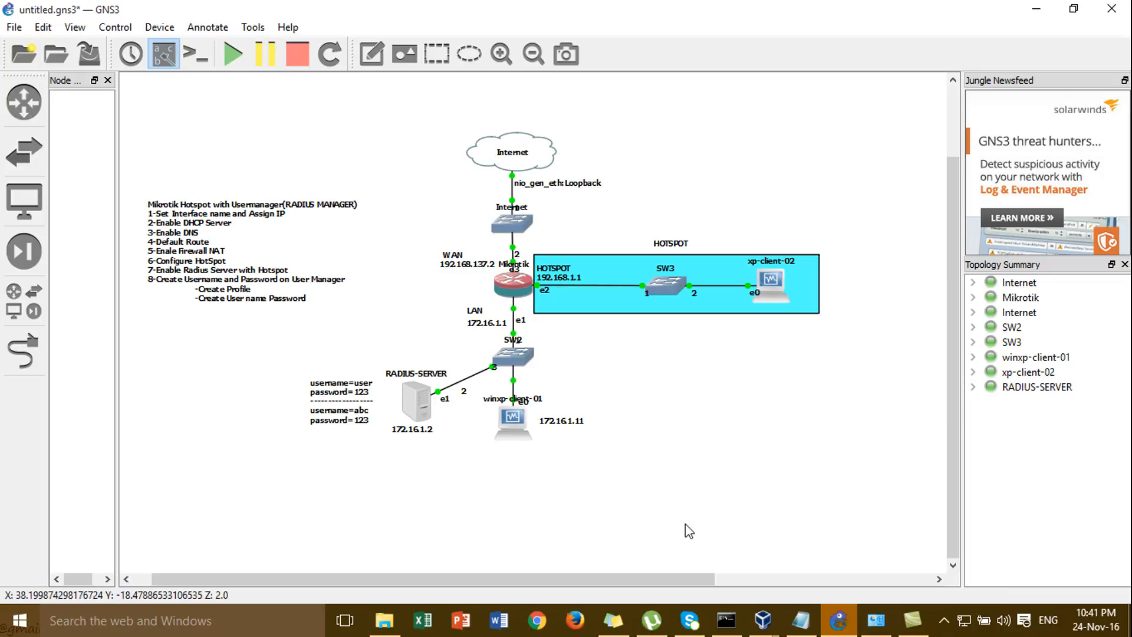
{"action": "mouse_move", "coordinate": [767, 622]}
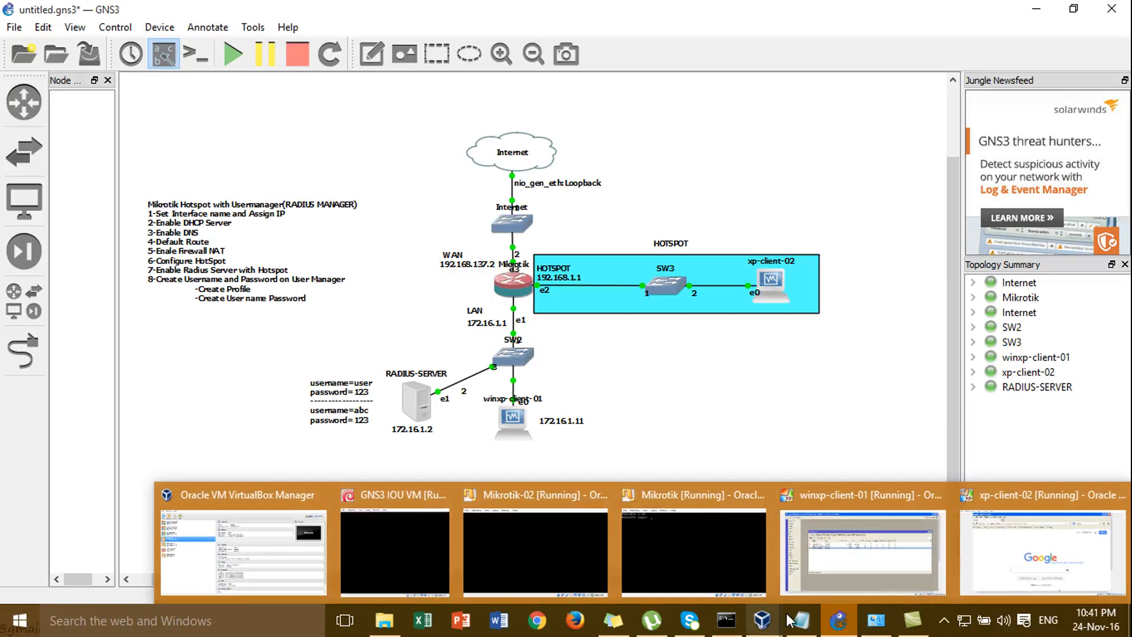
{"action": "left_click", "coordinate": [820, 552]}
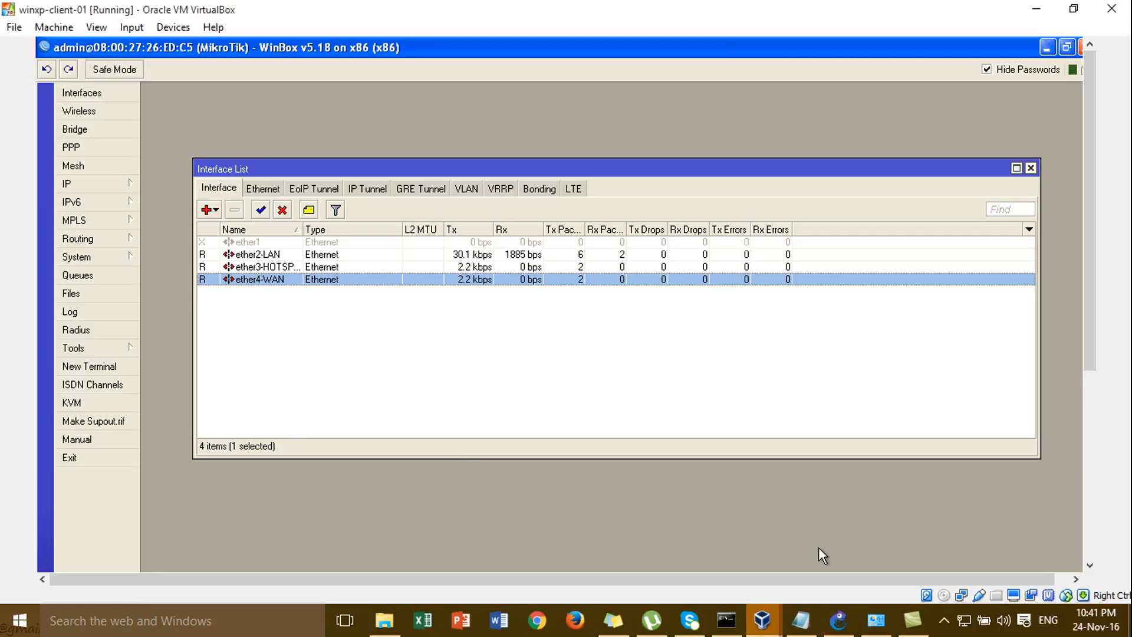
{"action": "left_click", "coordinate": [79, 184]}
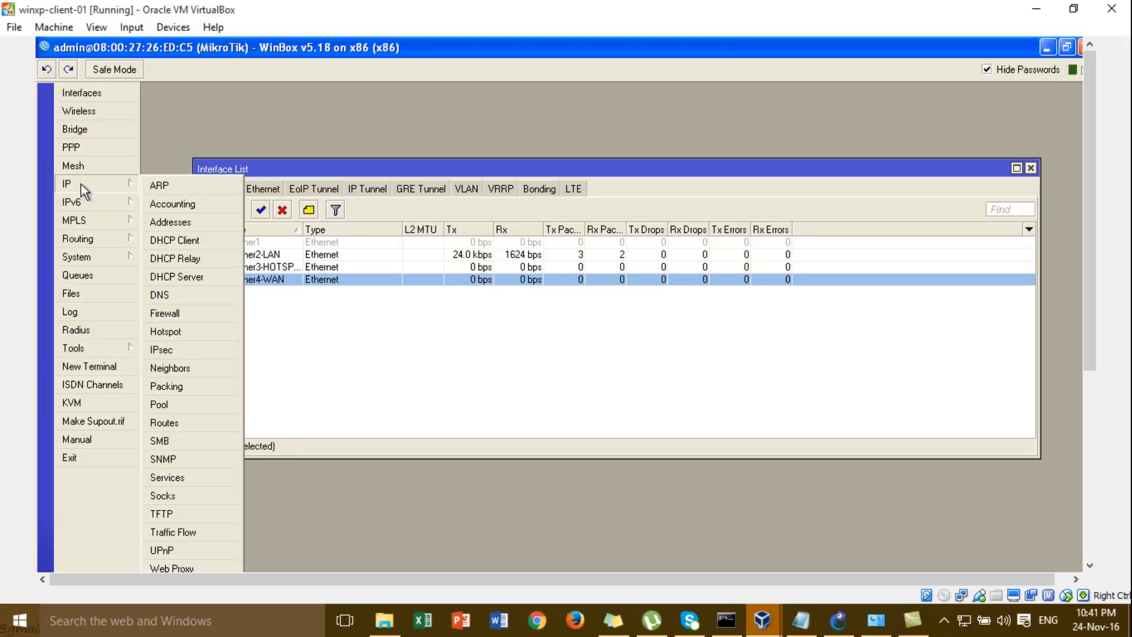
{"action": "left_click", "coordinate": [213, 277]}
{"action": "left_click", "coordinate": [502, 372]}
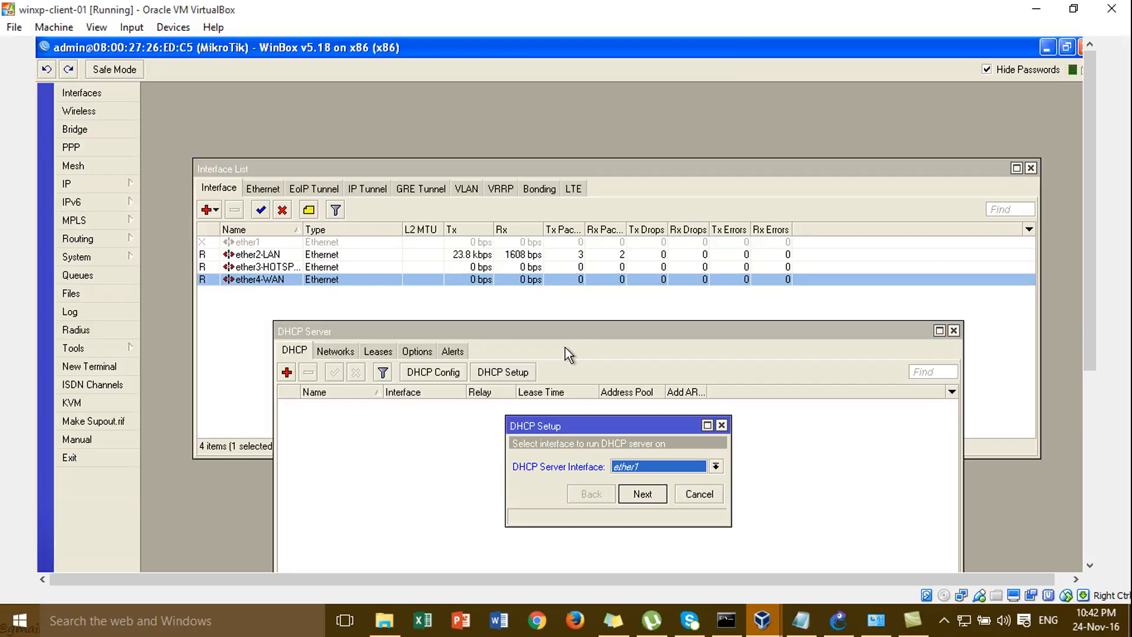
{"action": "left_click", "coordinate": [716, 467]}
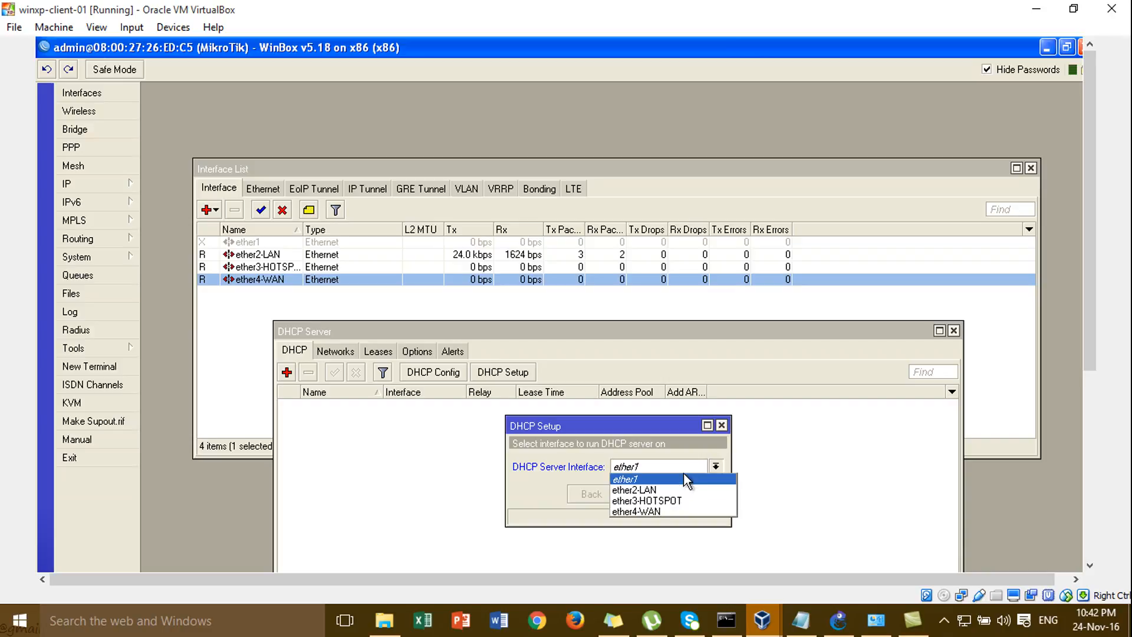
{"action": "left_click", "coordinate": [637, 489]}
{"action": "left_click", "coordinate": [654, 497]}
{"action": "left_click", "coordinate": [653, 498]}
{"action": "left_click", "coordinate": [643, 494]}
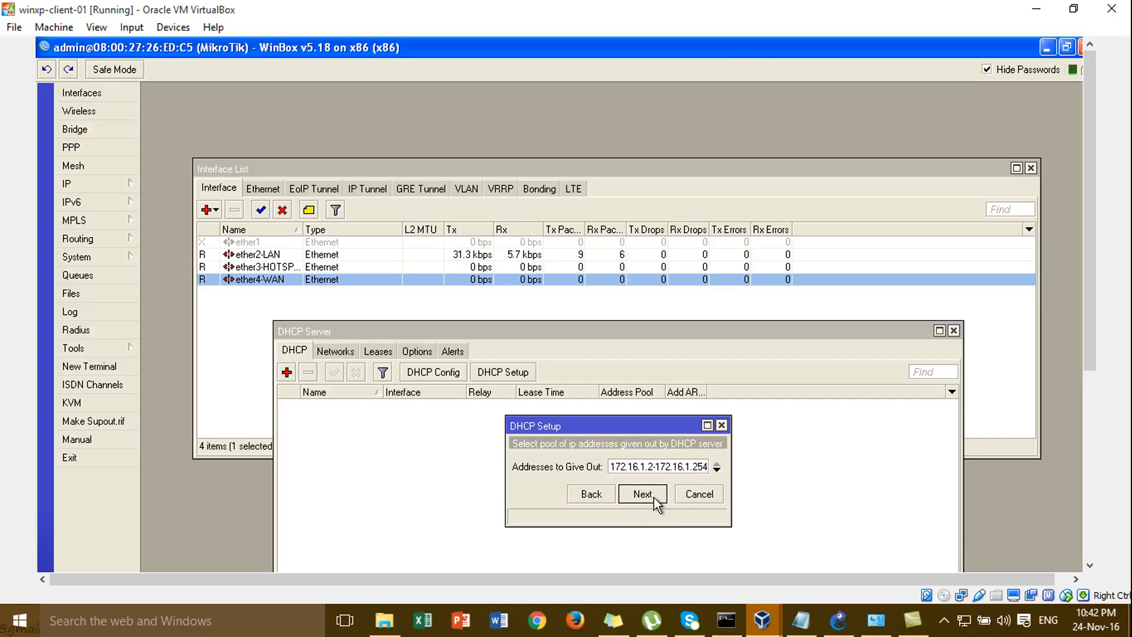
Set the range of addresses the DHCP server gives out to 172.16.1.10-172.16.1.254
{"action": "left_click", "coordinate": [654, 466]}
{"action": "type", "text": "-"}
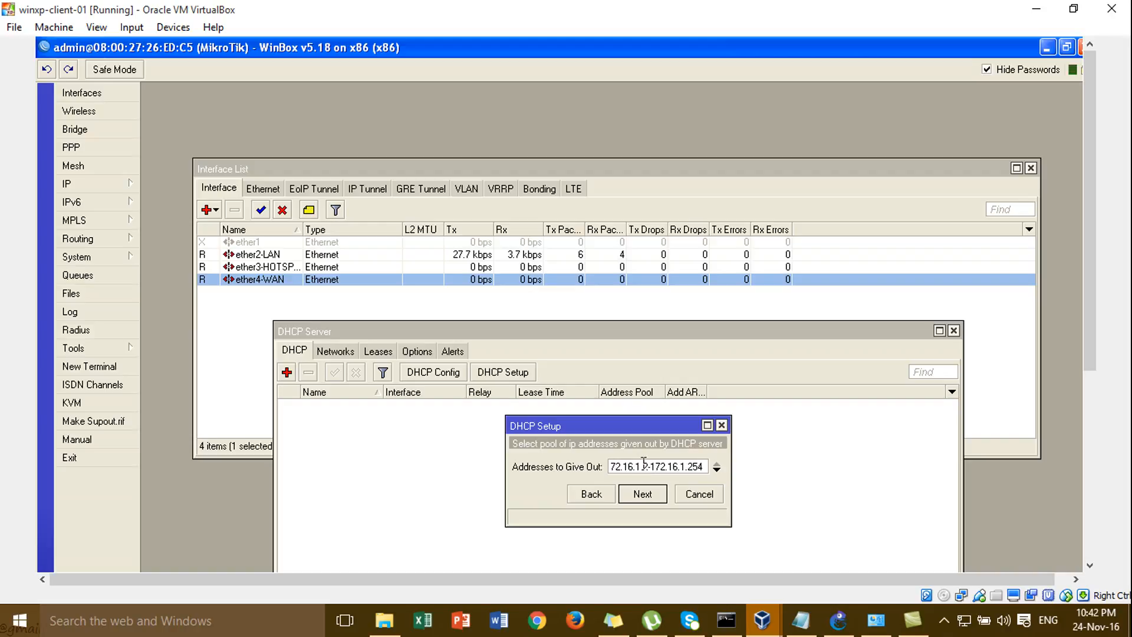
{"action": "double_click", "coordinate": [647, 467]}
{"action": "key", "text": "BackSpace"}
{"action": "type", "text": "10"}
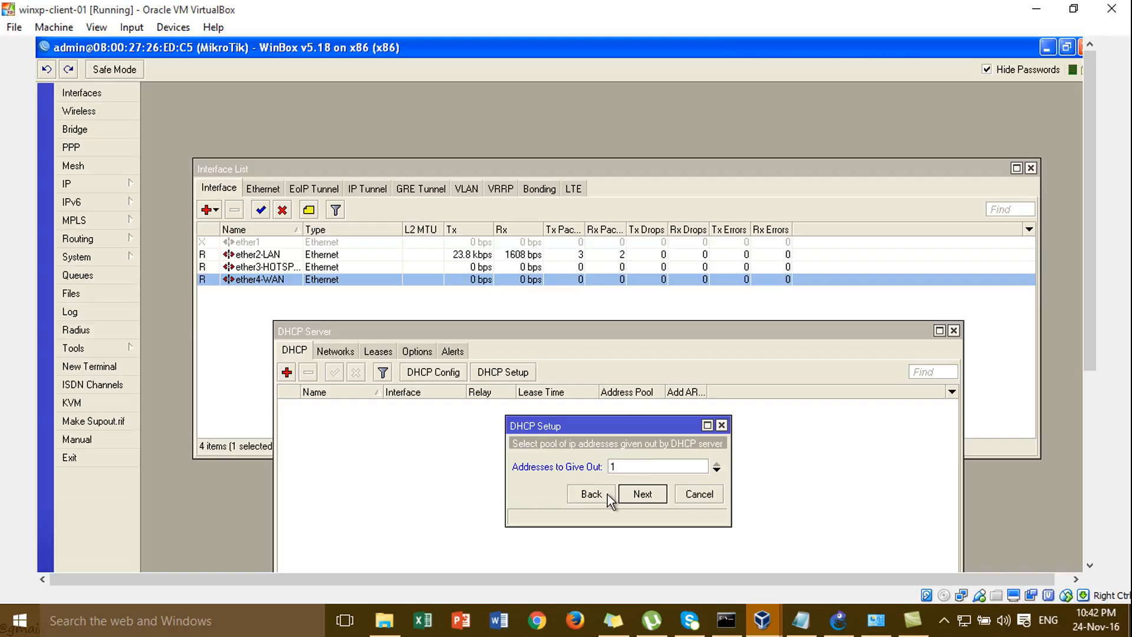
{"action": "left_click", "coordinate": [628, 496]}
{"action": "left_click", "coordinate": [649, 496]}
{"action": "type", "text": "192.1"}
{"action": "type", "text": "72.16.1.10-172.16.1.254"}
{"action": "left_click", "coordinate": [658, 500]}
Set the DHCP server's DNS server to 8.8.8.8 and finish the setup with the default lease time
{"action": "type", "text": "8.8.8.8"}
{"action": "left_click", "coordinate": [654, 492]}
{"action": "left_click", "coordinate": [655, 495]}
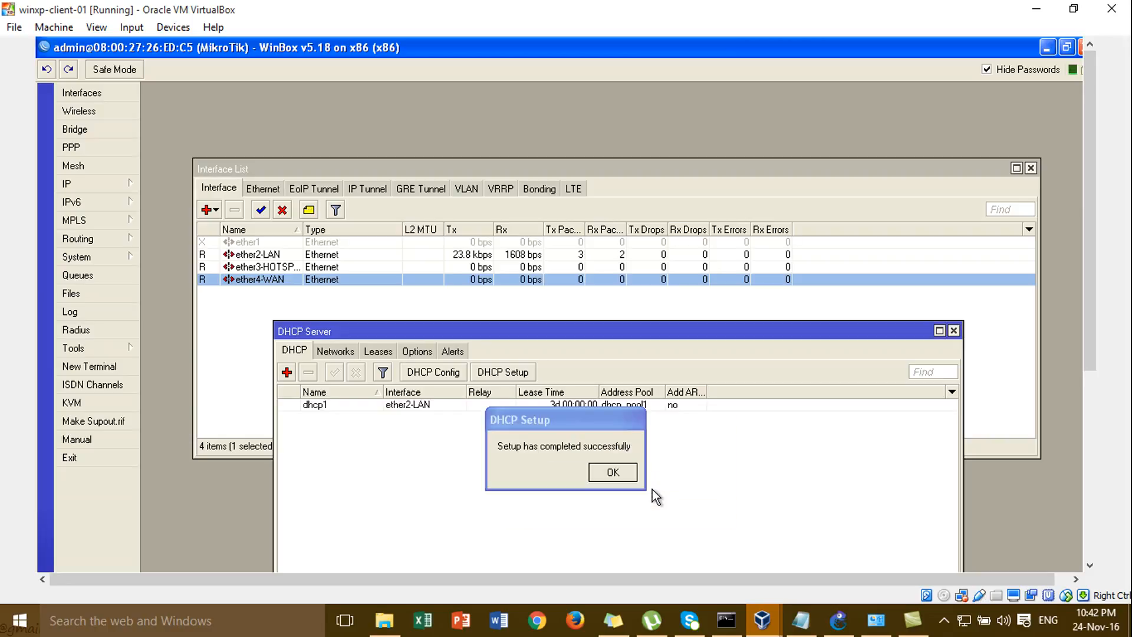
{"action": "left_click", "coordinate": [615, 472]}
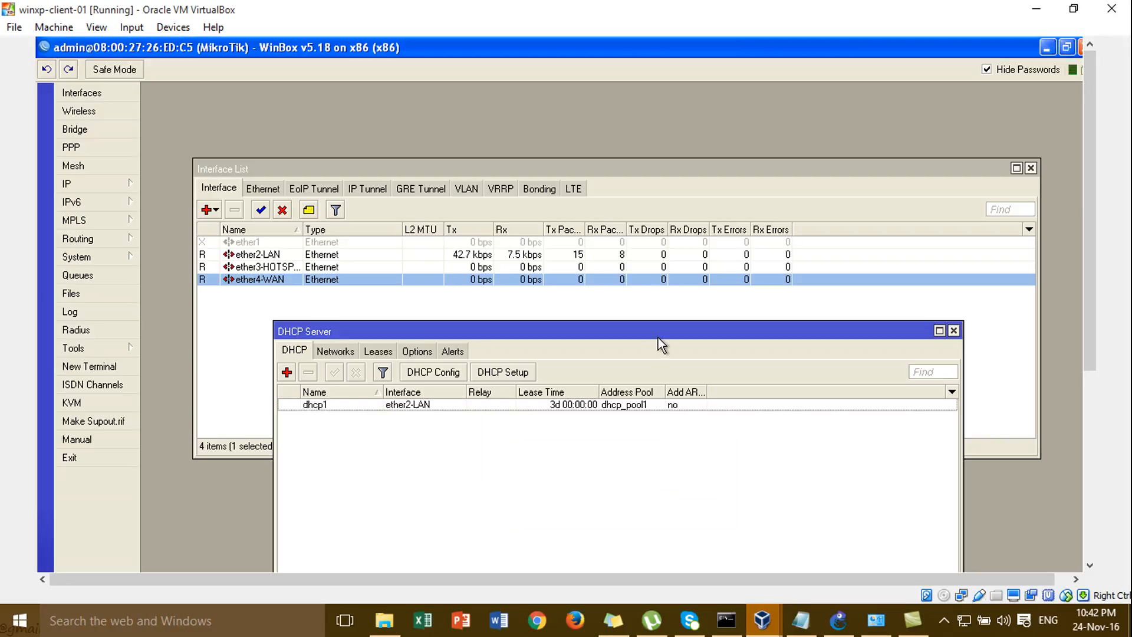
{"action": "left_click_drag", "start_coordinate": [658, 337], "coordinate": [610, 193]}
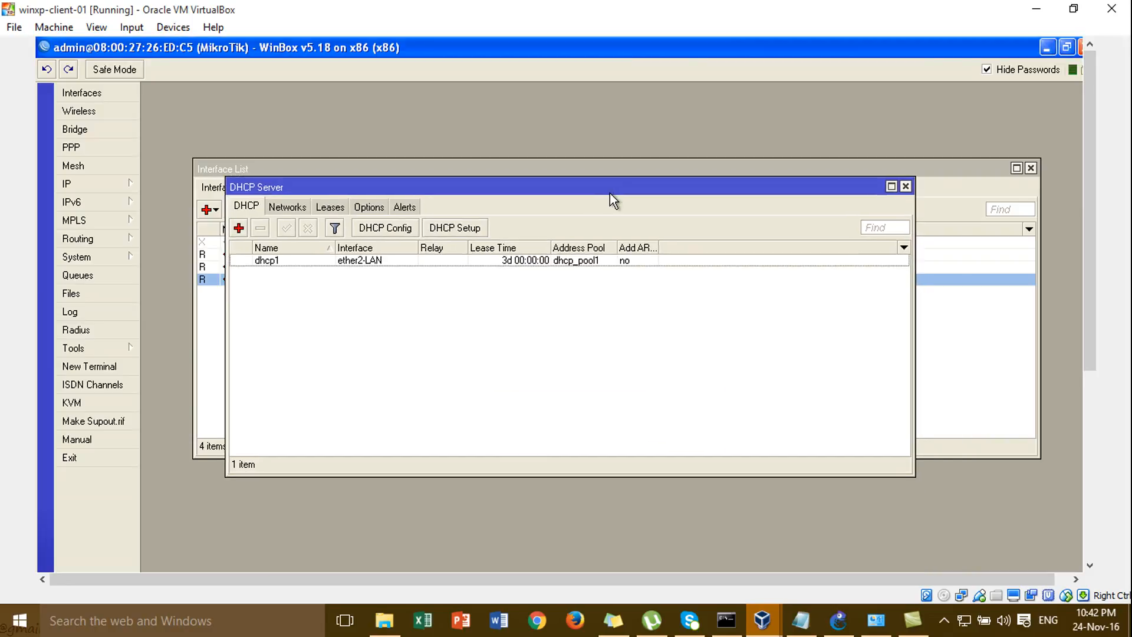
Close the DHCP server list and set the router's DNS server to 8.8.8.8 with remote requests allowed
{"action": "left_click", "coordinate": [906, 186]}
{"action": "left_click", "coordinate": [125, 187]}
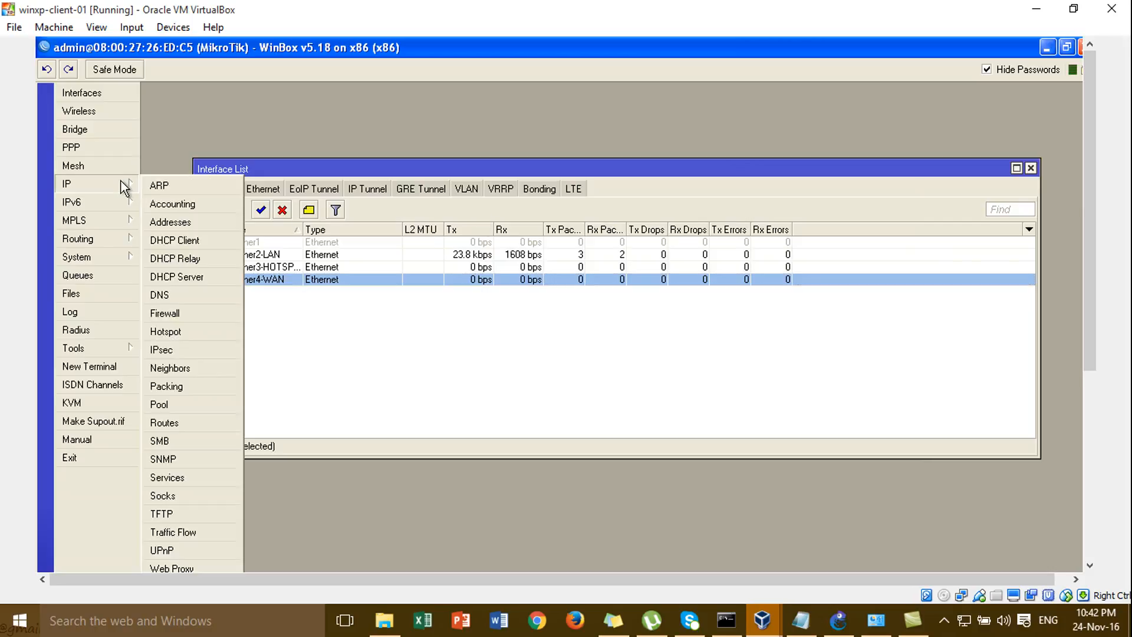
{"action": "left_click", "coordinate": [182, 289]}
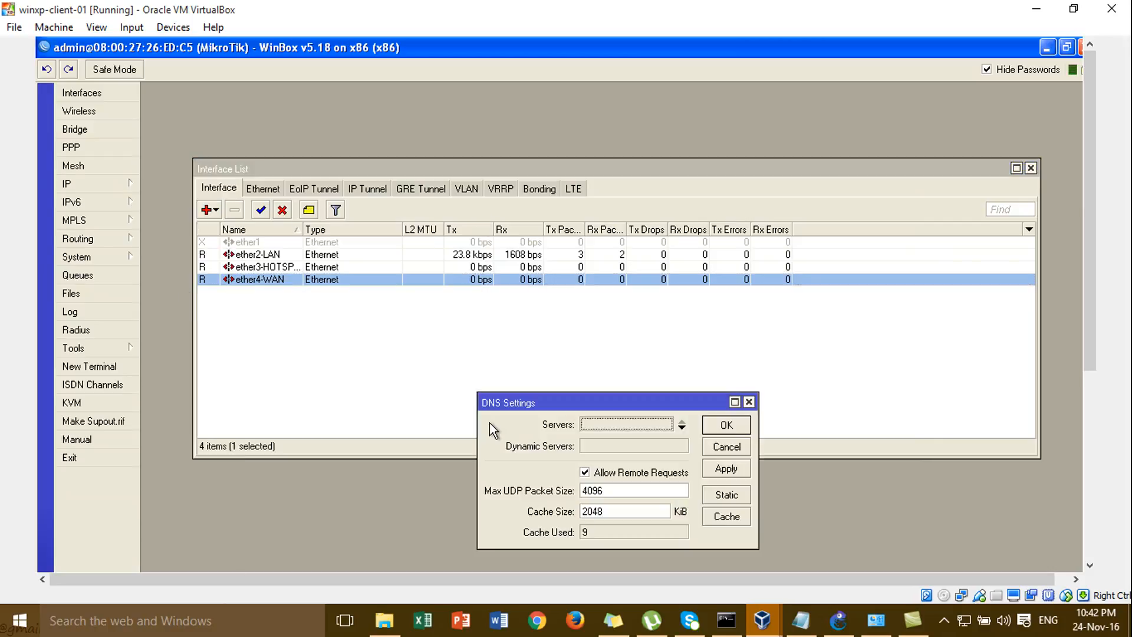
{"action": "left_click", "coordinate": [589, 424]}
{"action": "type", "text": "8.8.8.8"}
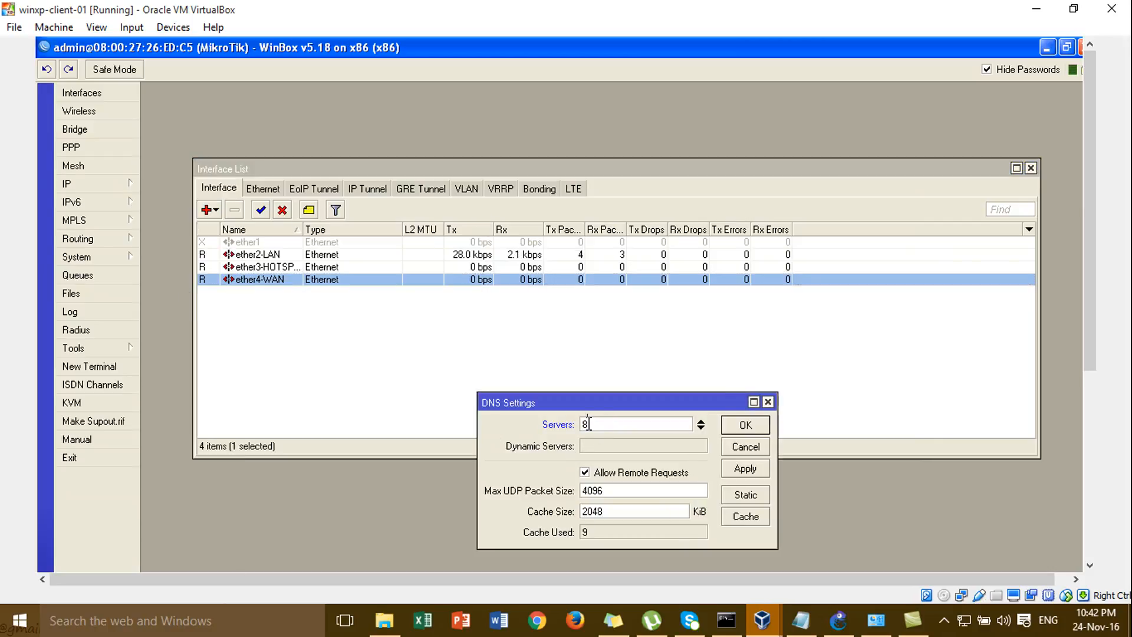
{"action": "left_click", "coordinate": [746, 468]}
{"action": "left_click", "coordinate": [740, 425]}
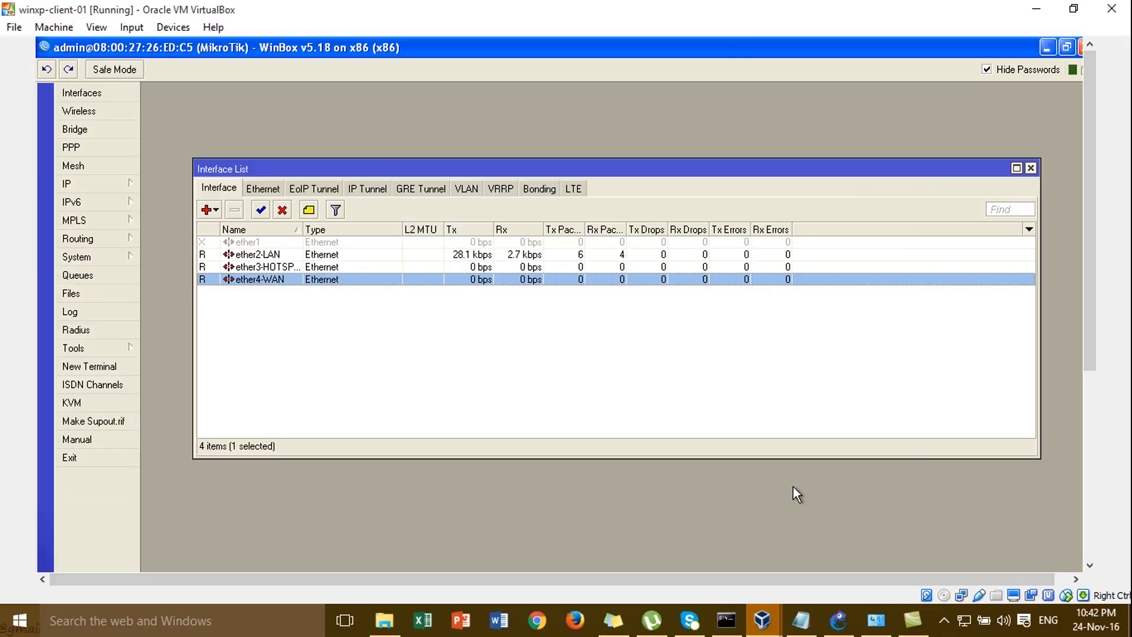
Open a command prompt on the XP client and show its IP configuration with ipconfig
{"action": "key", "text": "super+r"}
{"action": "type", "text": "cmd"}
{"action": "key", "text": "Return"}
{"action": "type", "text": "ipconfig"}
{"action": "key", "text": "Return"}
Release and renew the XP client's IP address with ipconfig/release and ipconfig/renew, and close the command prompt
{"action": "key", "text": "Up"}
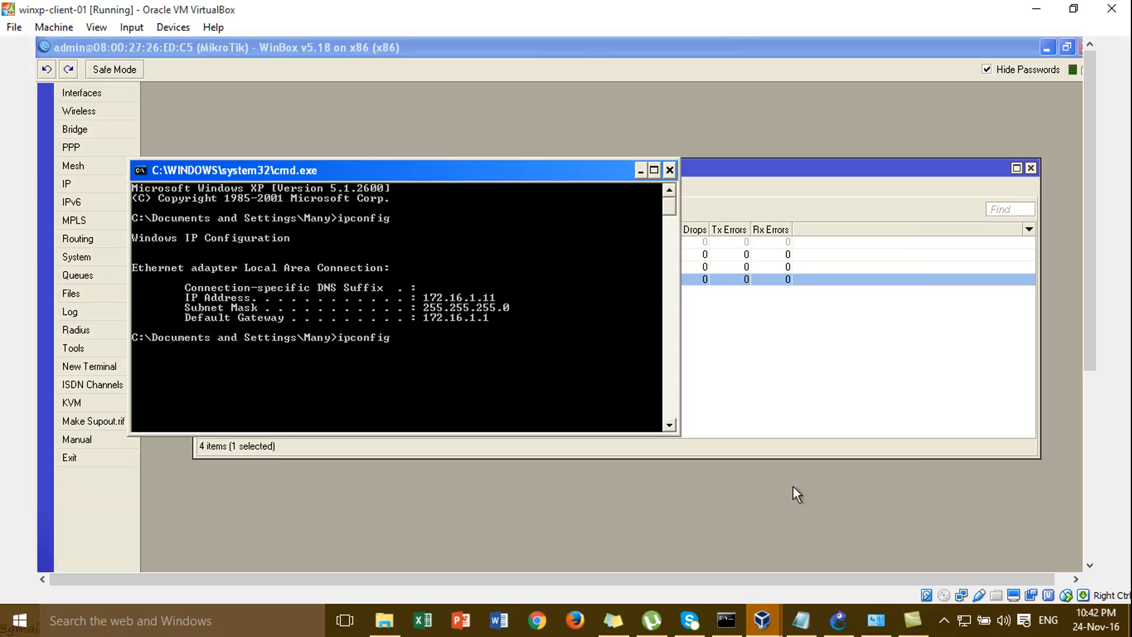
{"action": "type", "text": "/rese"}
{"action": "key", "text": "BackSpace"}
{"action": "key", "text": "BackSpace"}
{"action": "type", "text": ".e"}
{"action": "type", "text": "a"}
{"action": "key", "text": "BackSpace"}
{"action": "key", "text": "BackSpace"}
{"action": "key", "text": "BackSpace"}
{"action": "type", "text": "se"}
{"action": "key", "text": "Return"}
{"action": "key", "text": "Up"}
{"action": "key", "text": "BackSpace"}
{"action": "key", "text": "BackSpace"}
{"action": "key", "text": "BackSpace"}
{"action": "type", "text": "new"}
{"action": "key", "text": "Return"}
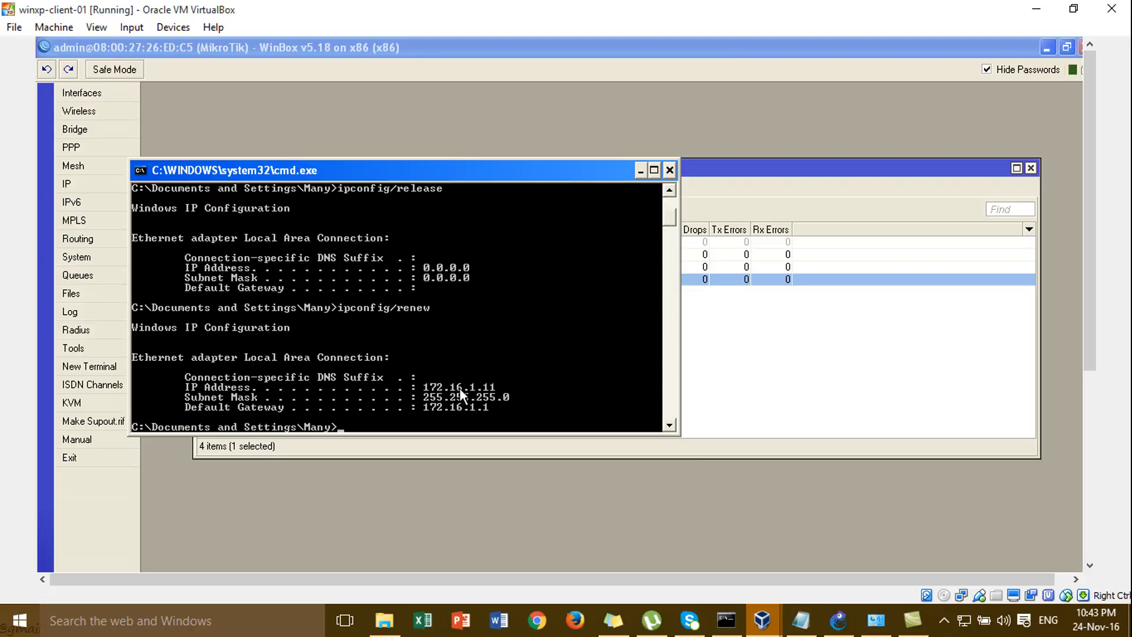
{"action": "left_click", "coordinate": [670, 171]}
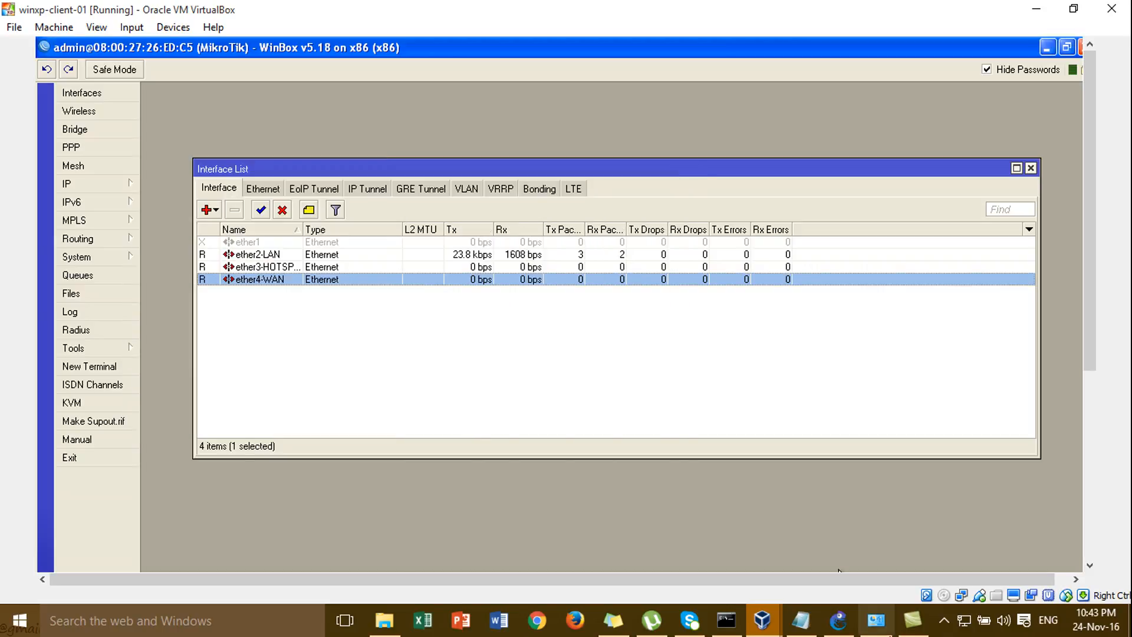
Check the task list in GNS3, then return to the winxp-client-01 virtual machine
{"action": "left_click", "coordinate": [839, 620]}
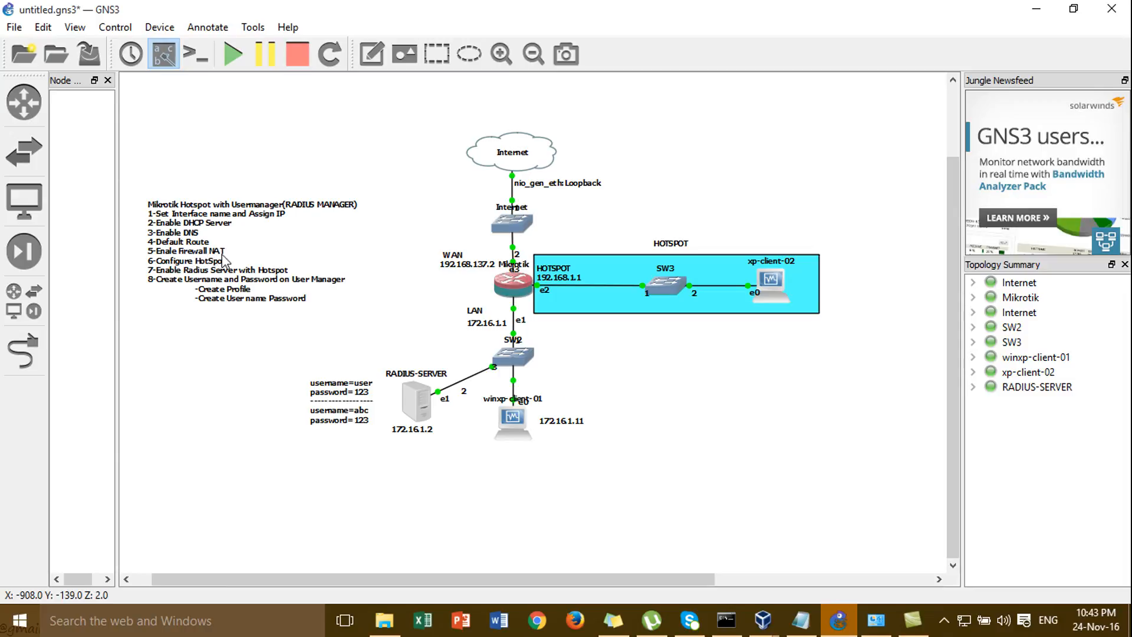
{"action": "mouse_move", "coordinate": [769, 630]}
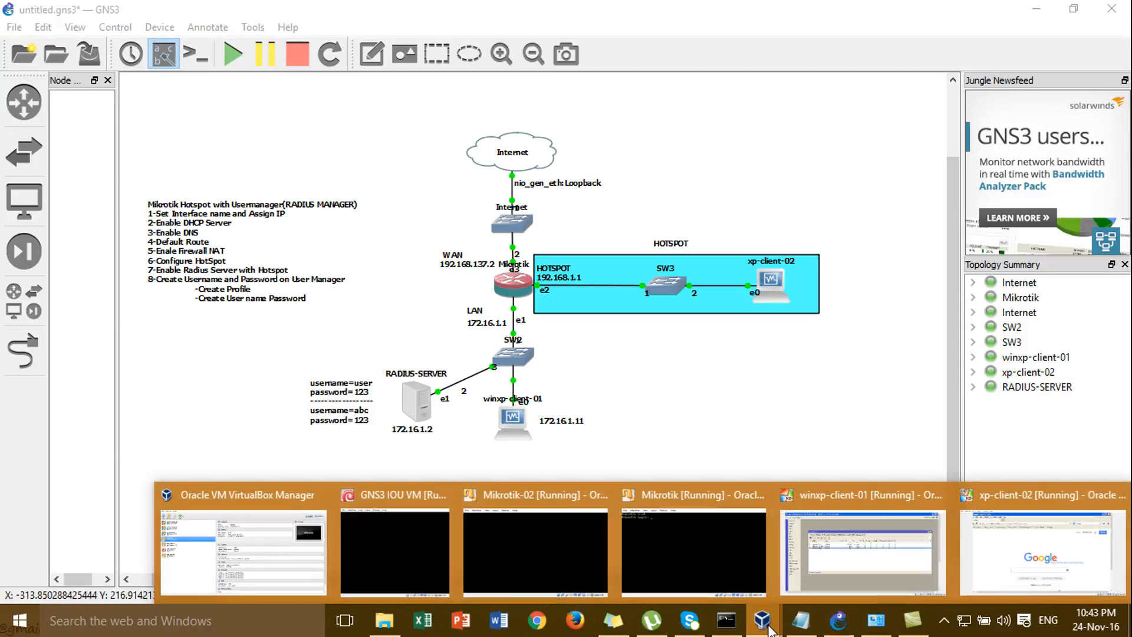
{"action": "left_click", "coordinate": [819, 579]}
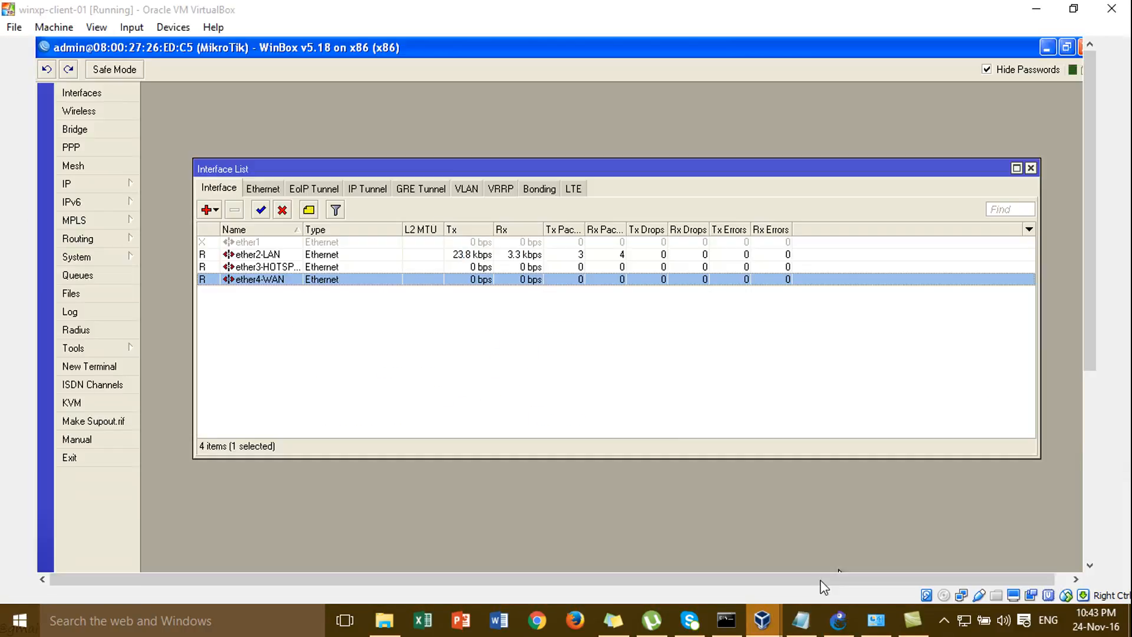
Add a default route to the router with destination 0.0.0.0/0 and gateway 192.168.137.1, then close the route list
{"action": "left_click", "coordinate": [132, 185]}
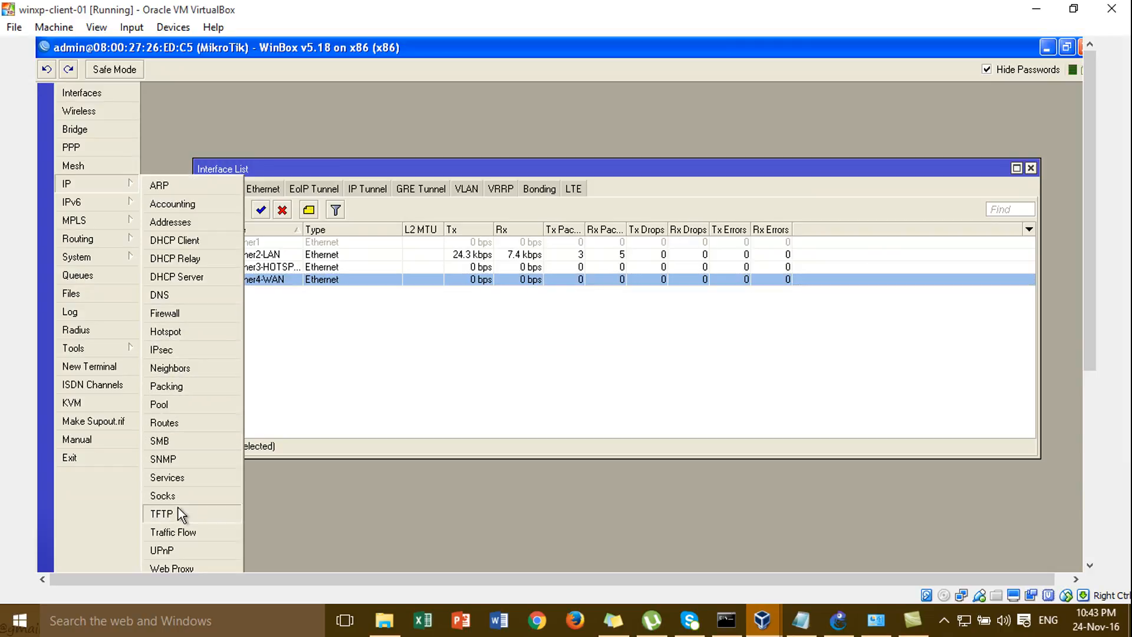
{"action": "left_click", "coordinate": [185, 423]}
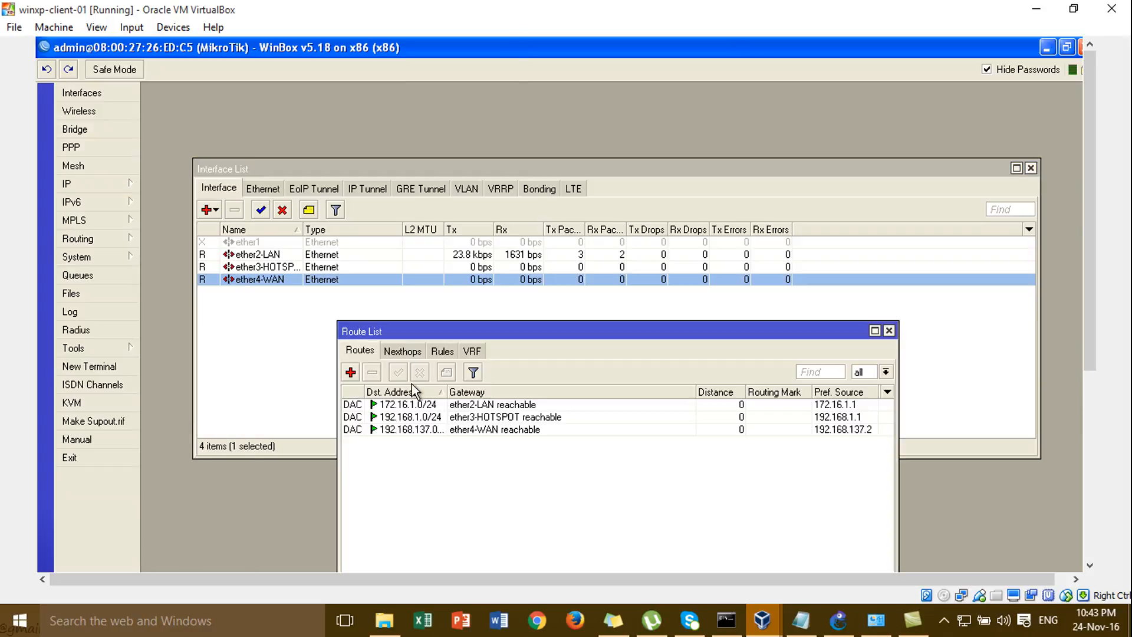
{"action": "left_click", "coordinate": [353, 374]}
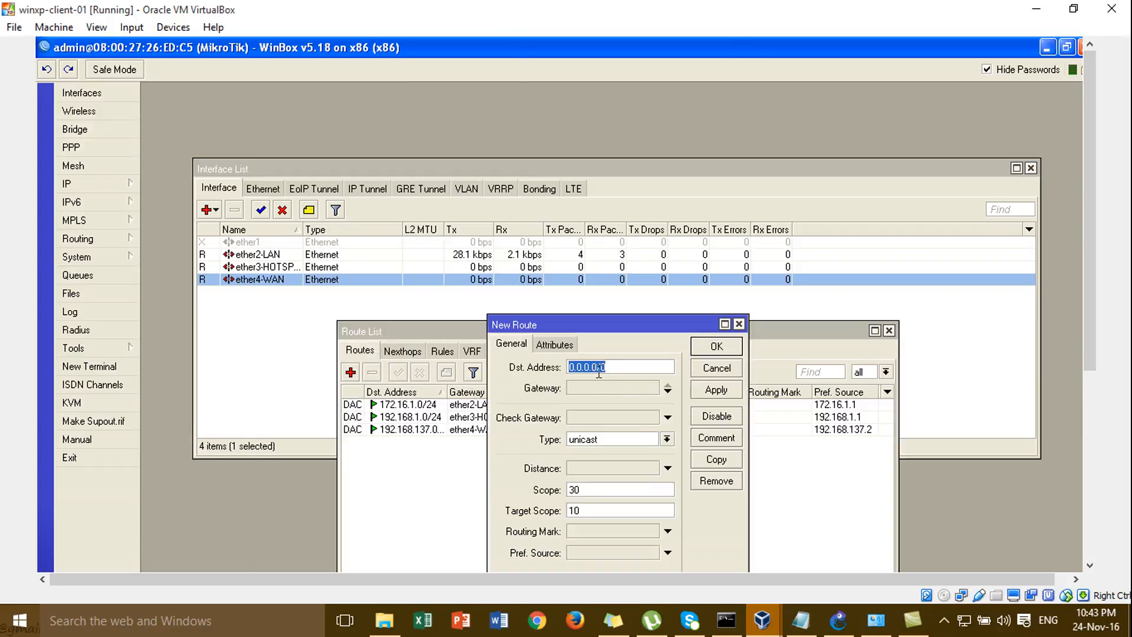
{"action": "left_click", "coordinate": [608, 390]}
{"action": "double_click", "coordinate": [613, 391]}
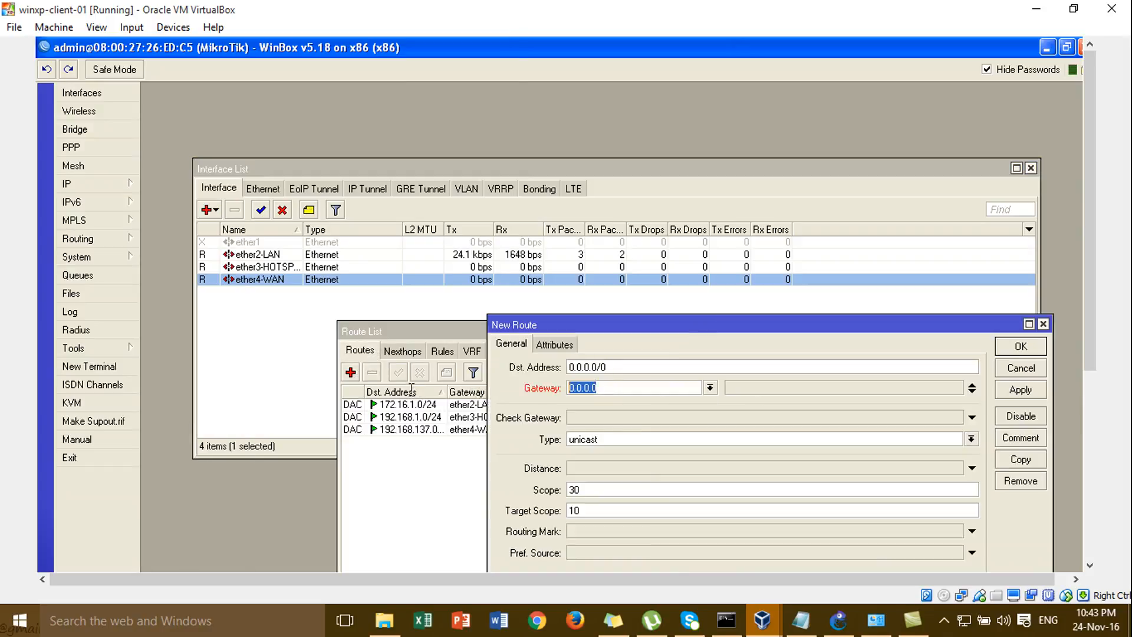
{"action": "type", "text": "192.168.1.37"}
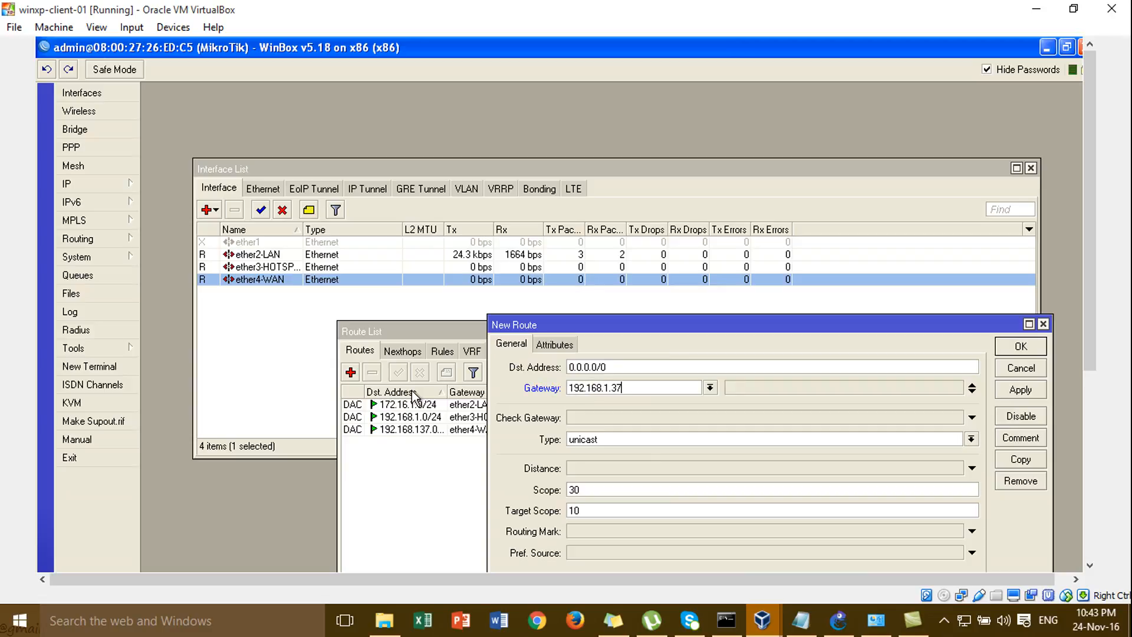
{"action": "key", "text": "BackSpace"}
{"action": "key", "text": "BackSpace"}
{"action": "type", "text": "37.0"}
{"action": "key", "text": "BackSpace"}
{"action": "key", "text": "BackSpace"}
{"action": "key", "text": "BackSpace"}
{"action": "type", "text": "7.1"}
{"action": "left_click", "coordinate": [1018, 389]}
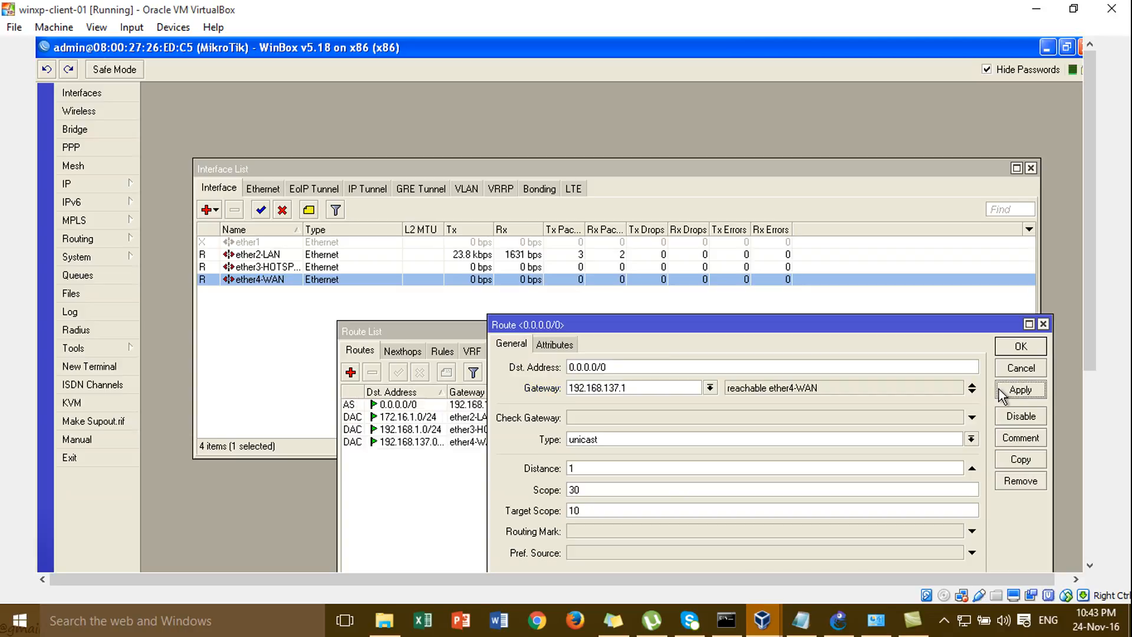
{"action": "left_click", "coordinate": [1018, 348]}
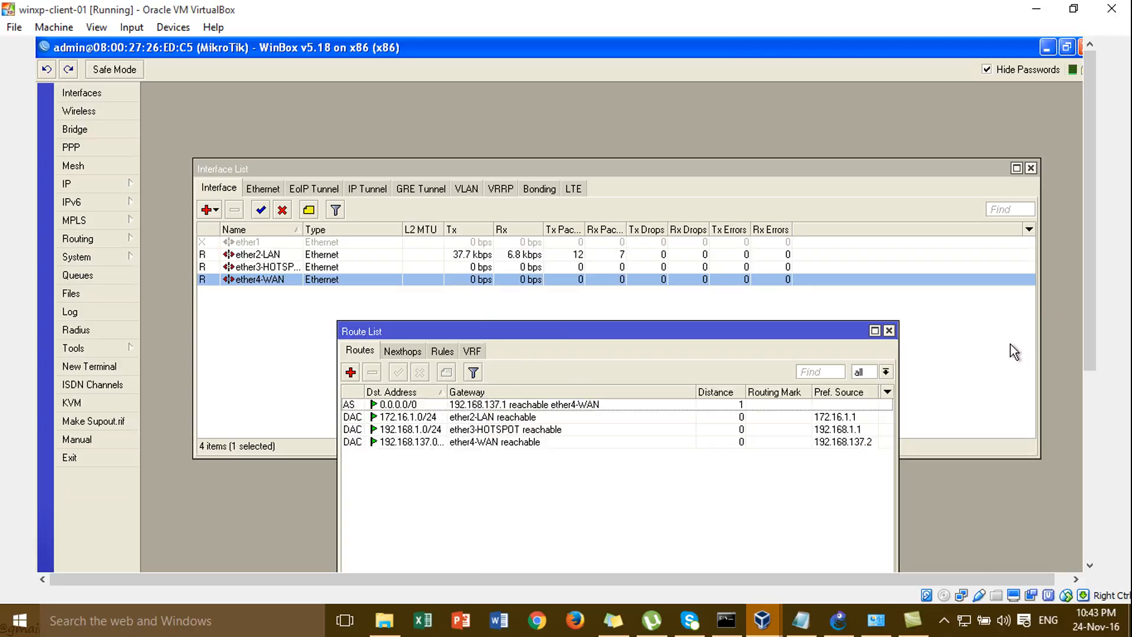
{"action": "left_click", "coordinate": [890, 331]}
Add a firewall NAT rule with chain srcnat and action masquerade, then close the firewall window
{"action": "left_click", "coordinate": [105, 180]}
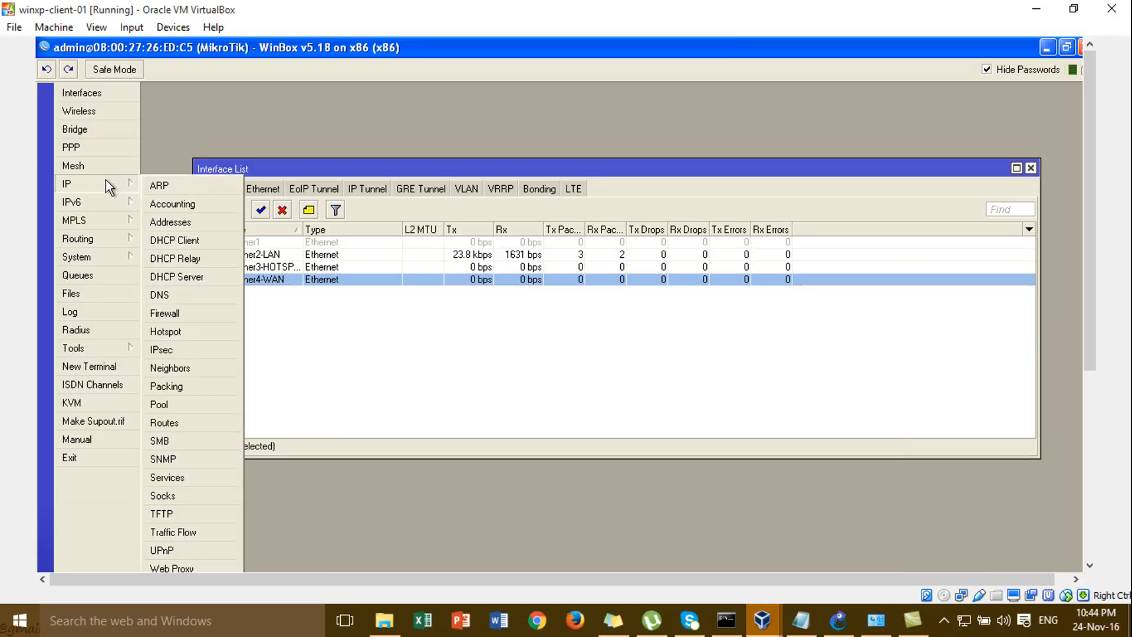
{"action": "left_click", "coordinate": [202, 311]}
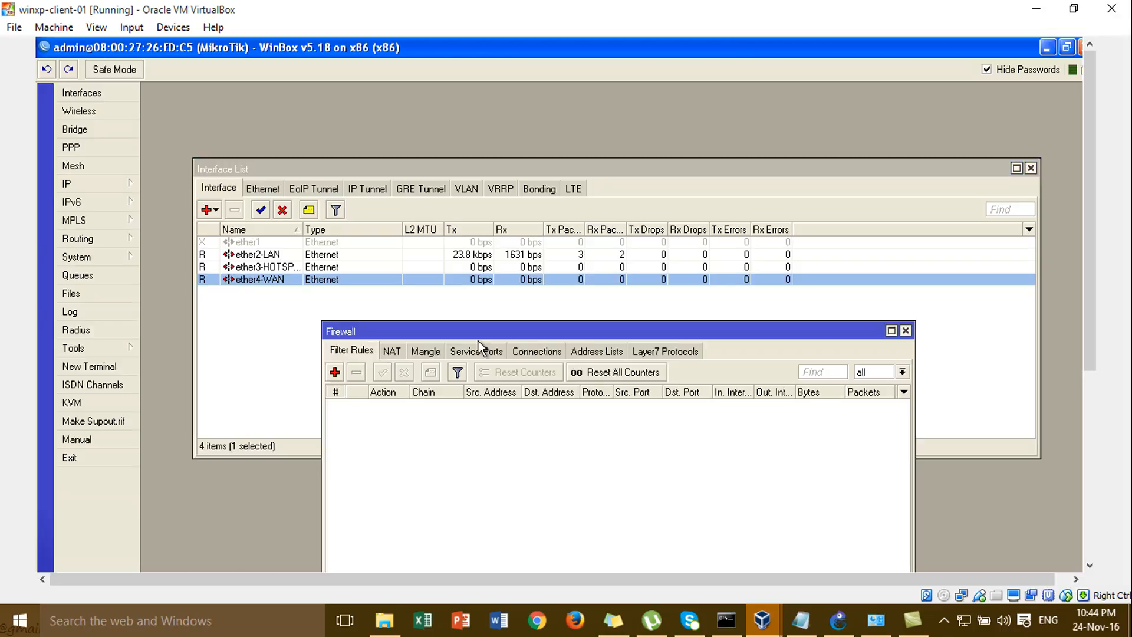
{"action": "left_click", "coordinate": [389, 352]}
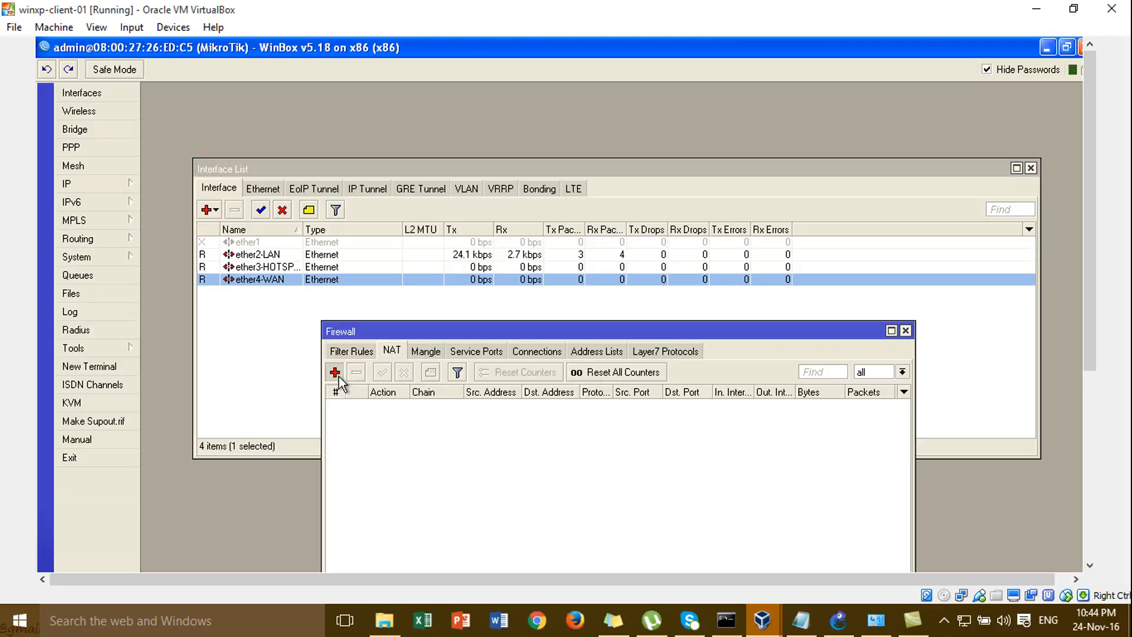
{"action": "left_click", "coordinate": [335, 372]}
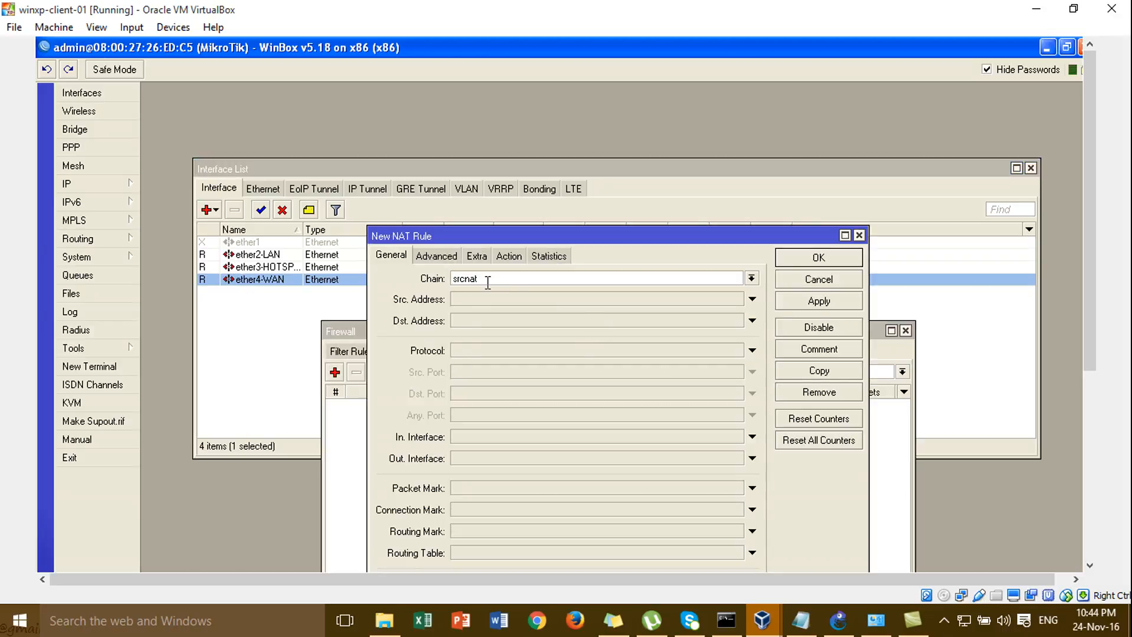
{"action": "left_click", "coordinate": [518, 256]}
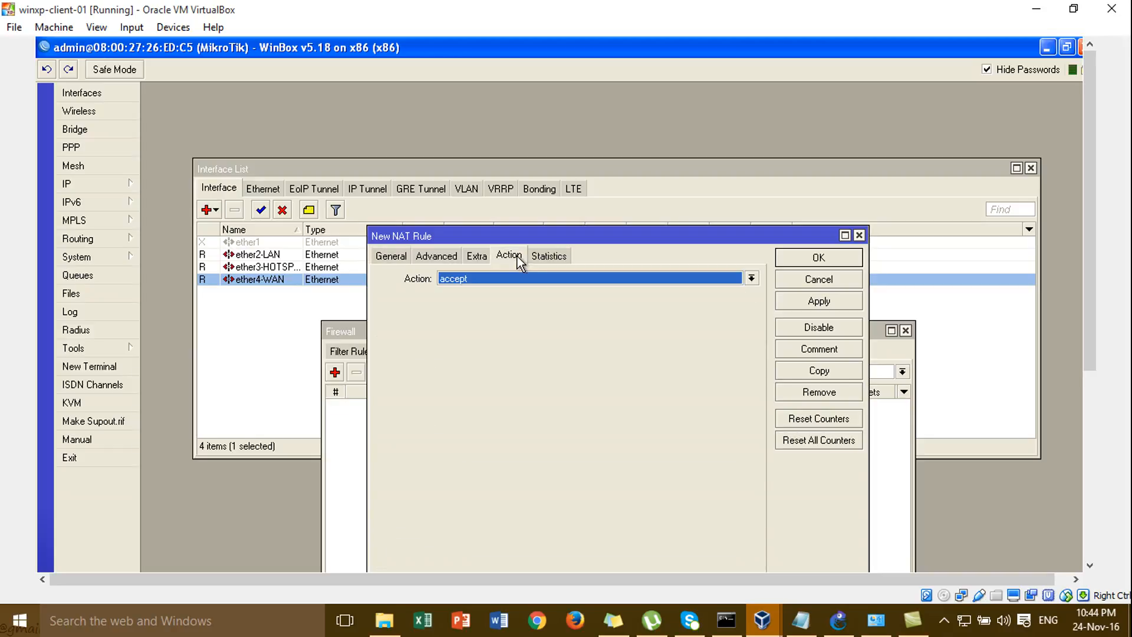
{"action": "left_click", "coordinate": [520, 278]}
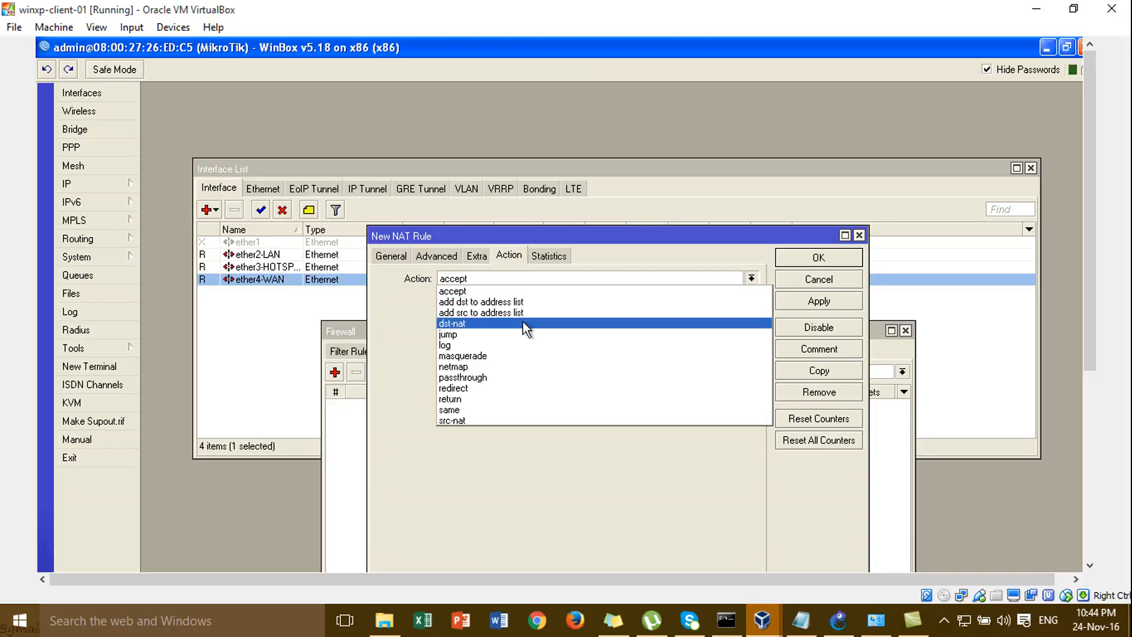
{"action": "left_click", "coordinate": [527, 356]}
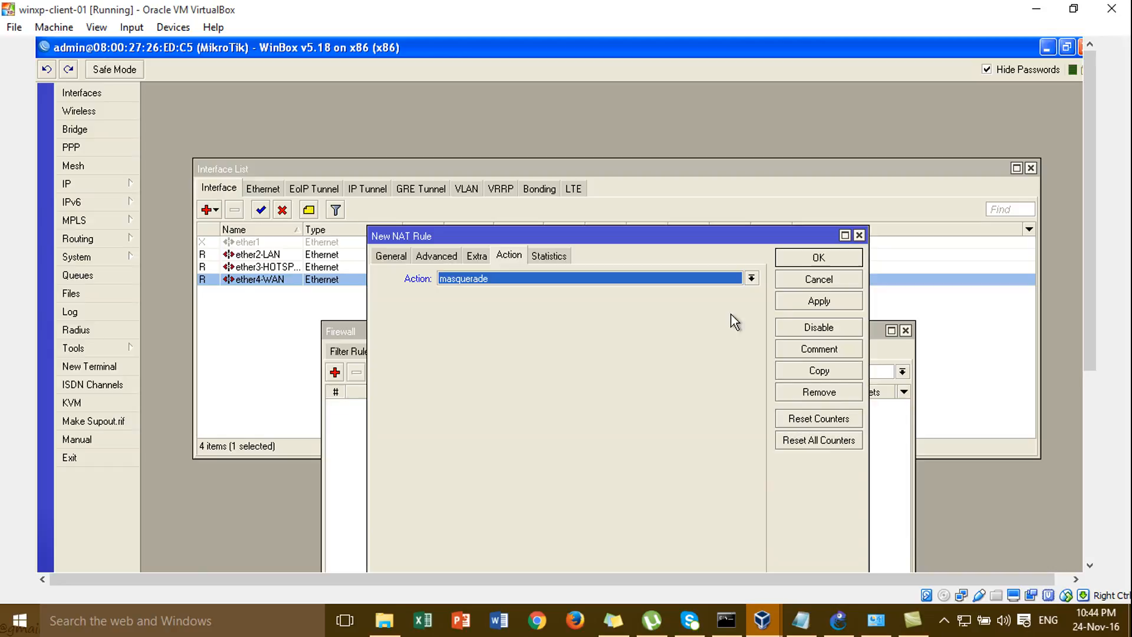
{"action": "left_click", "coordinate": [806, 253]}
{"action": "left_click", "coordinate": [907, 331]}
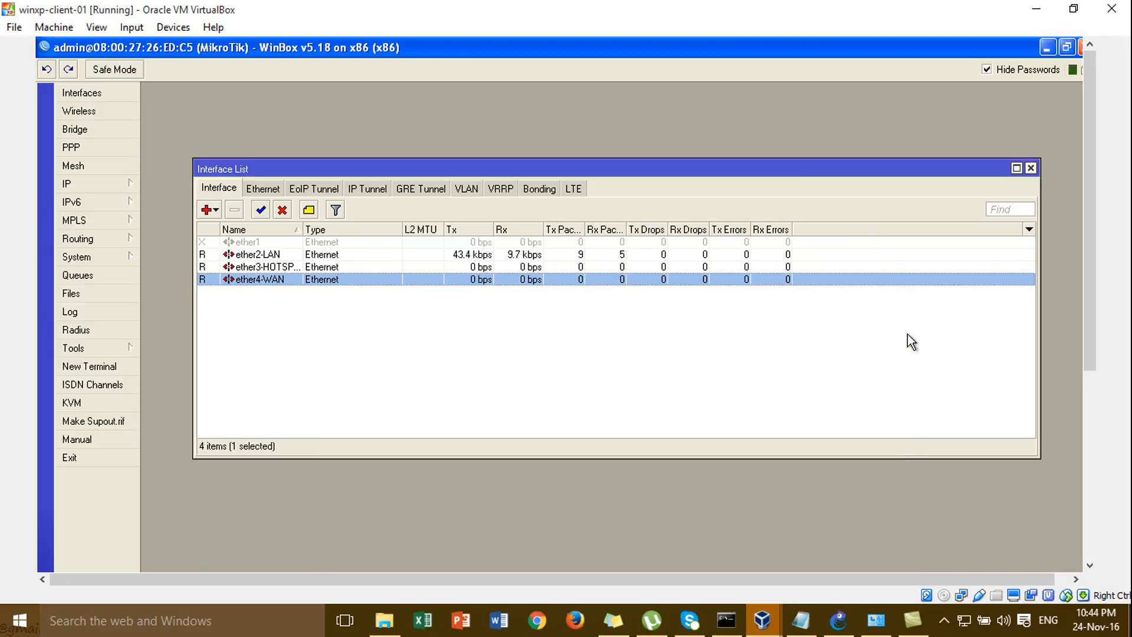
Test the router's internet access by pinging google.com from a new router terminal, then close it
{"action": "left_click", "coordinate": [128, 367]}
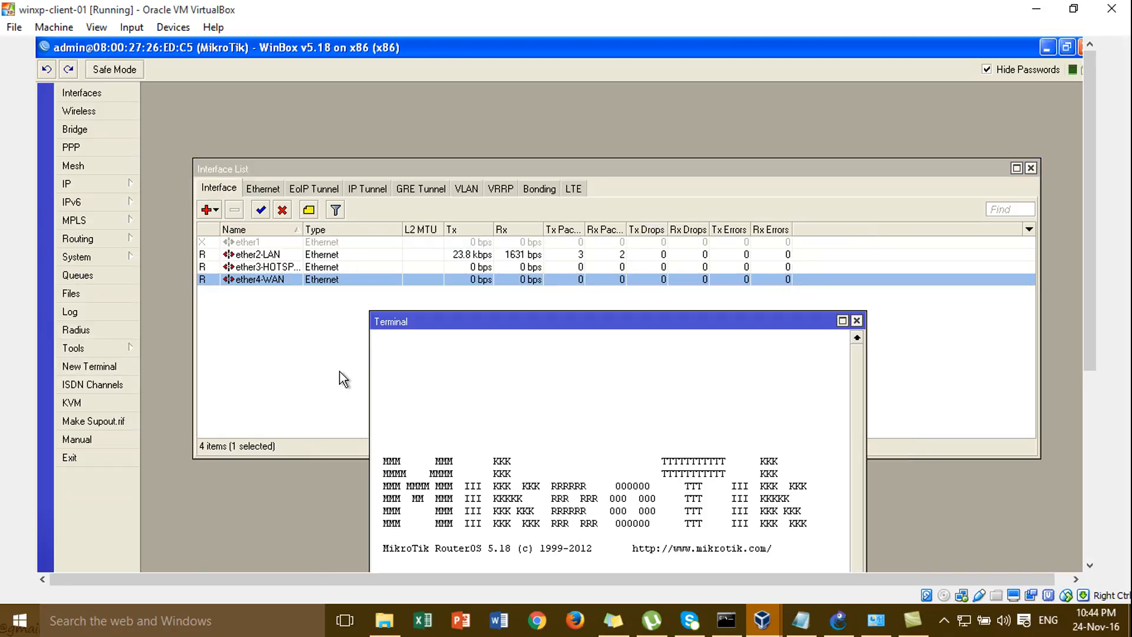
{"action": "left_click_drag", "start_coordinate": [433, 324], "coordinate": [427, 196]}
{"action": "type", "text": "ping go"}
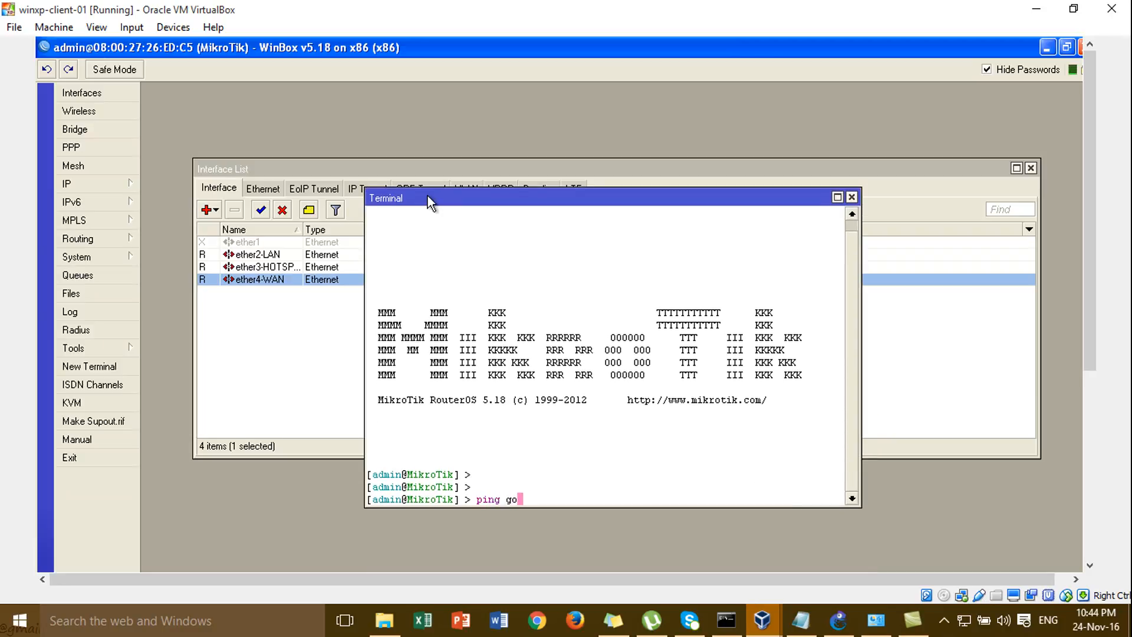
{"action": "type", "text": "ogle.oom"}
{"action": "key", "text": "Return"}
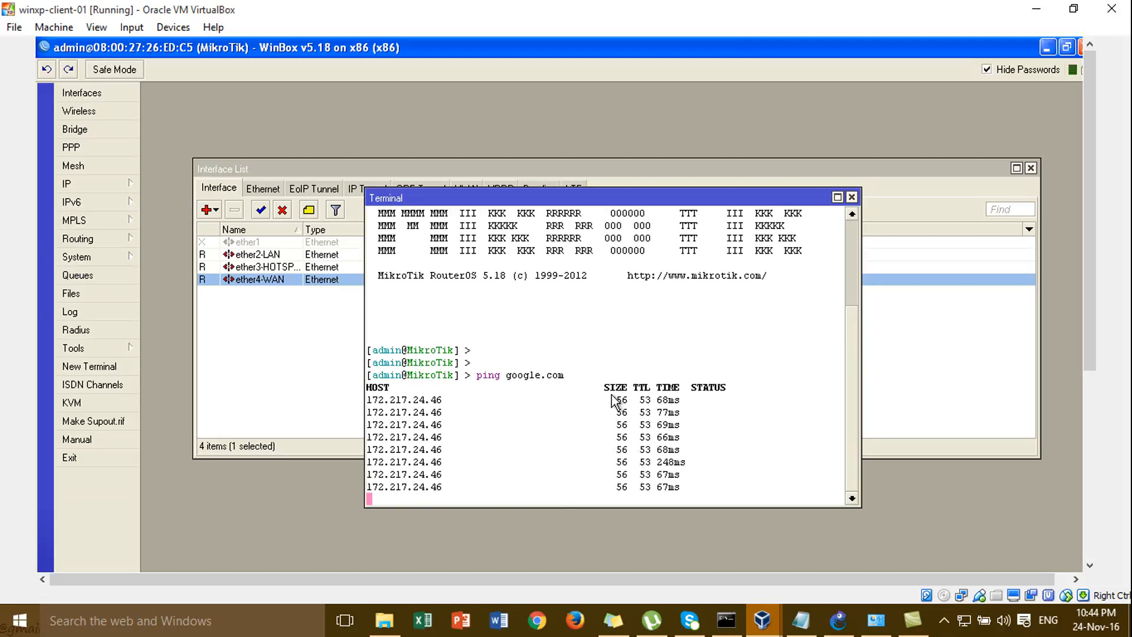
{"action": "left_click", "coordinate": [853, 197]}
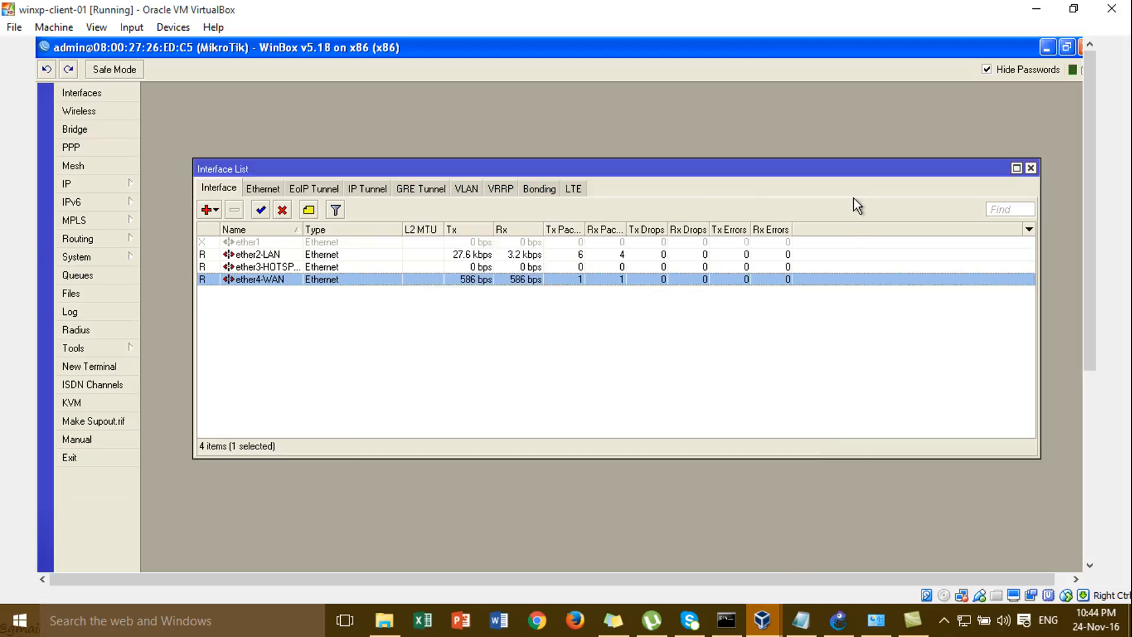
Minimize WinBox and test the XP client's internet access in Chrome by opening google.com and searching for "router"
{"action": "left_click", "coordinate": [1049, 47]}
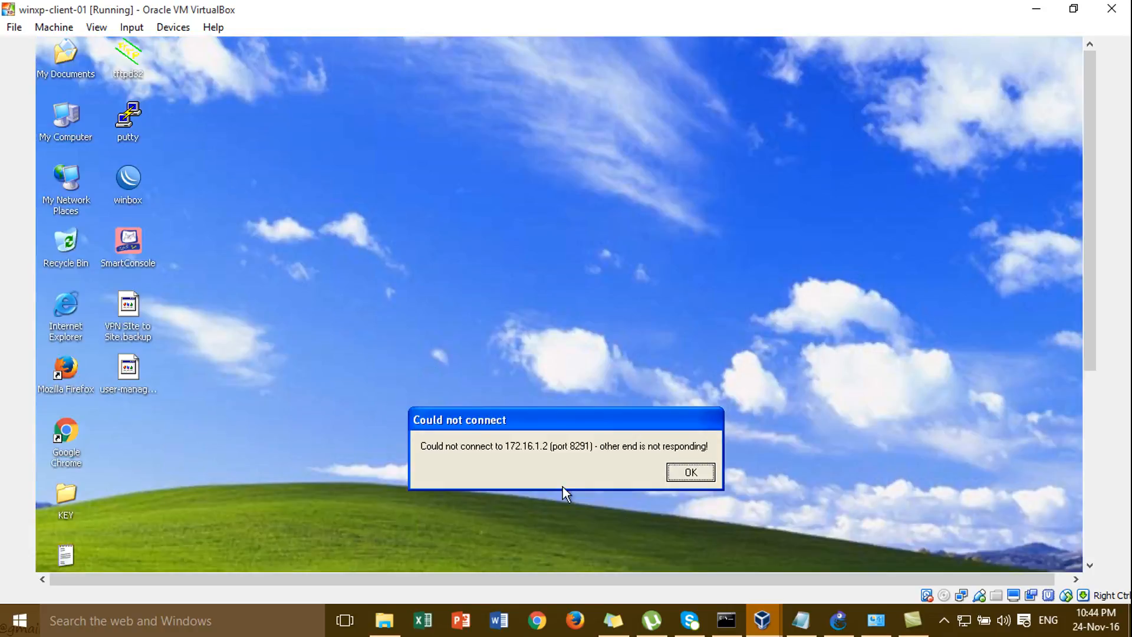
{"action": "left_click", "coordinate": [677, 470]}
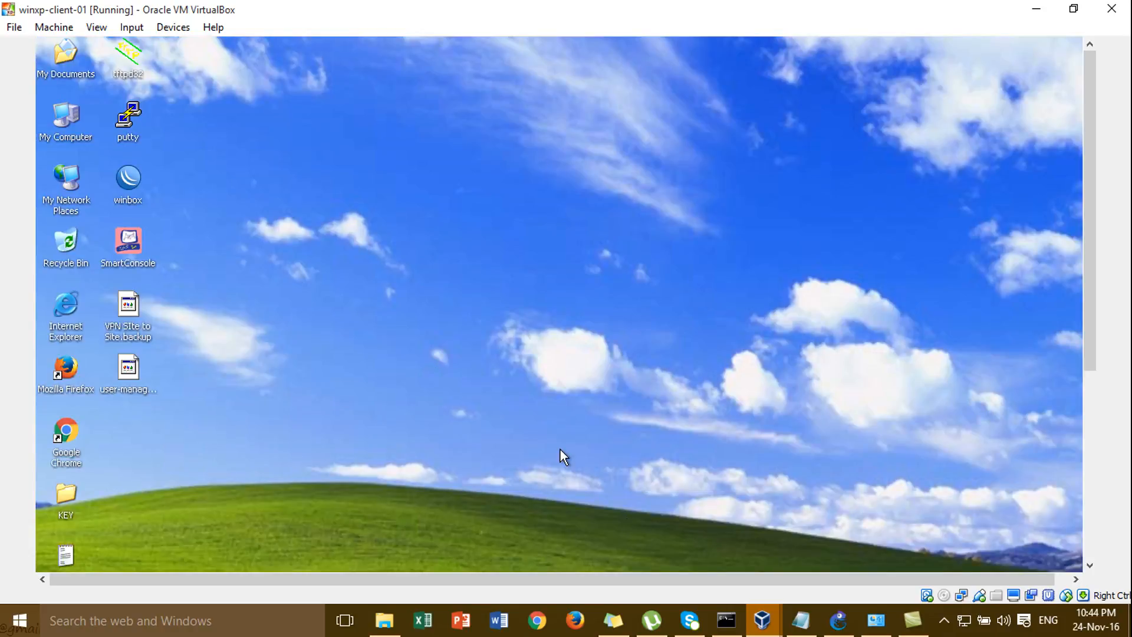
{"action": "double_click", "coordinate": [64, 434]}
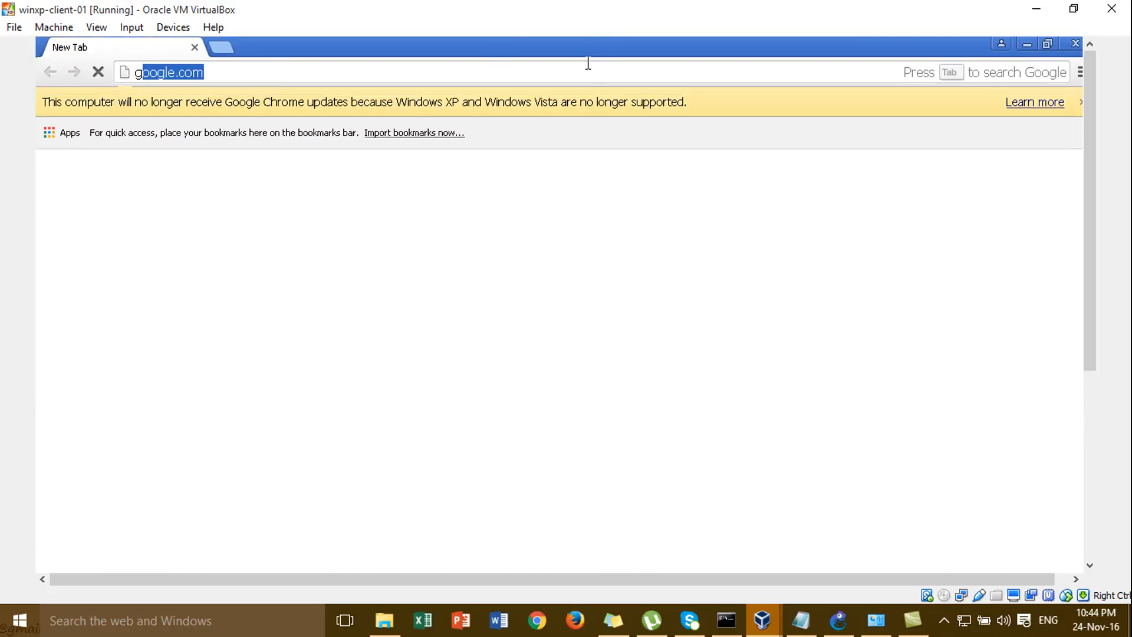
{"action": "type", "text": "goo"}
{"action": "key", "text": "Return"}
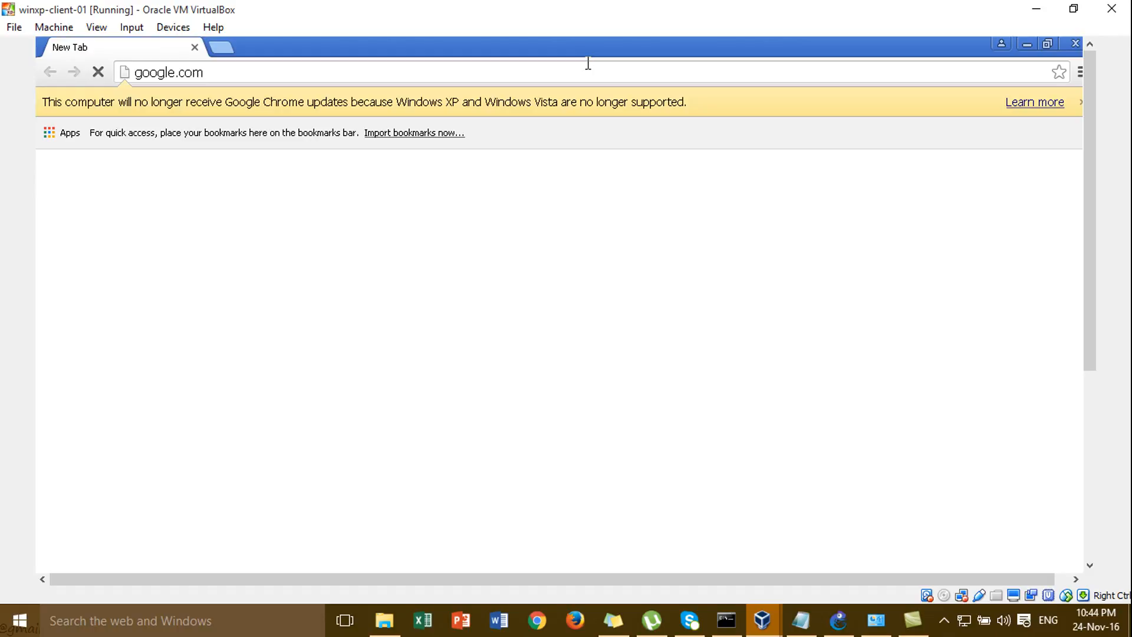
{"action": "left_click", "coordinate": [986, 70]}
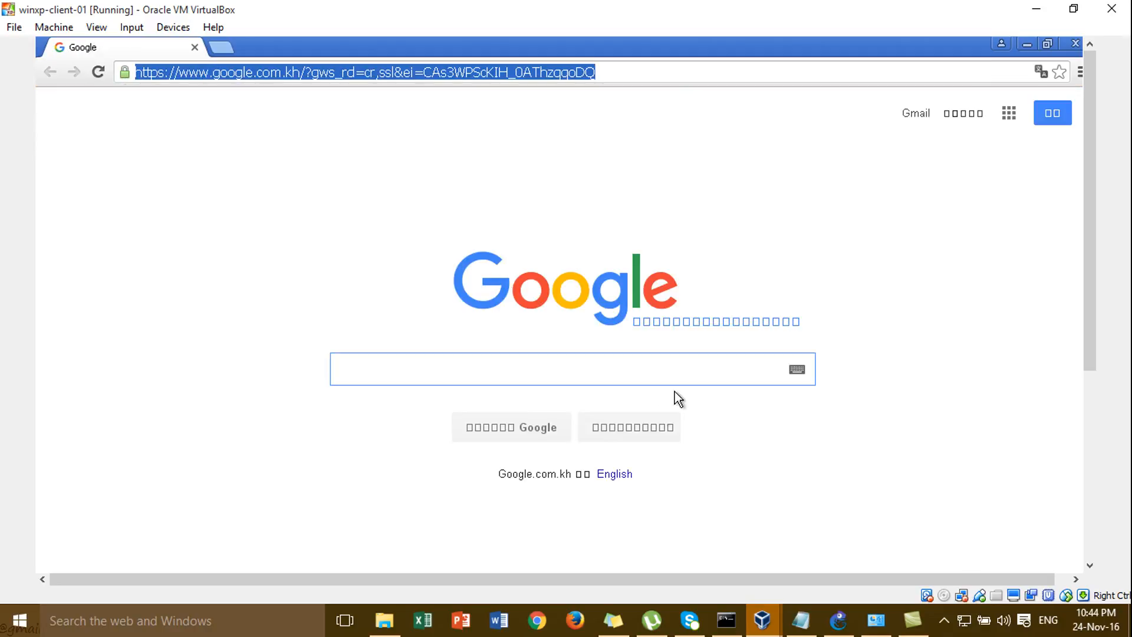
{"action": "left_click", "coordinate": [653, 370]}
{"action": "type", "text": "router"}
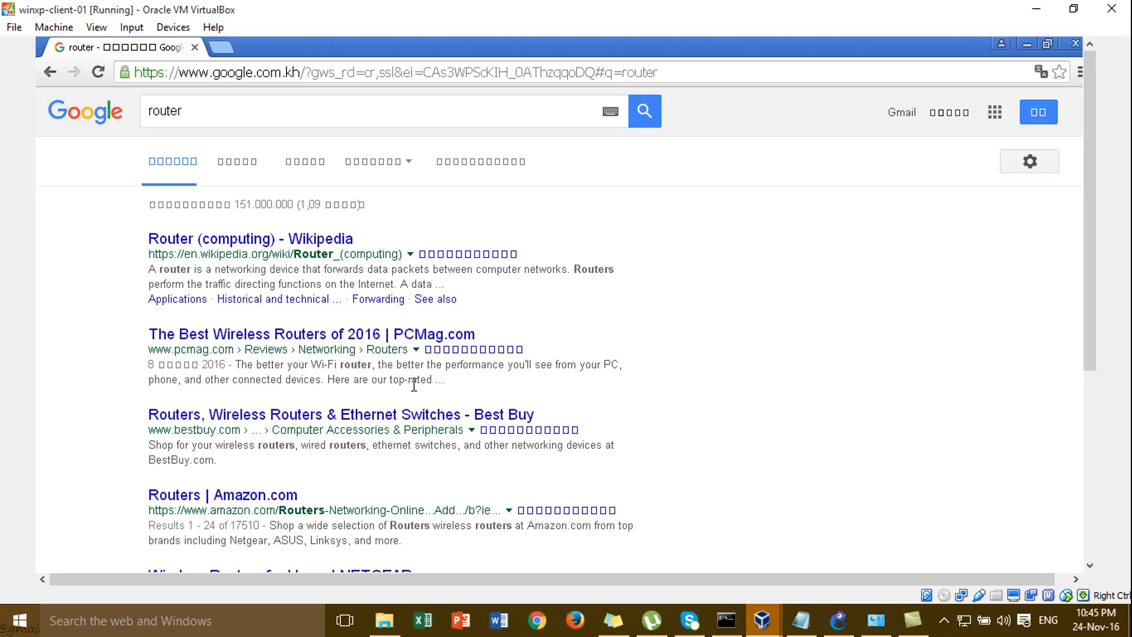
Minimize Chrome on the XP client and switch to GNS3 to review the configuration checklist and the Mikrotik router in the topology
{"action": "left_click", "coordinate": [1030, 47]}
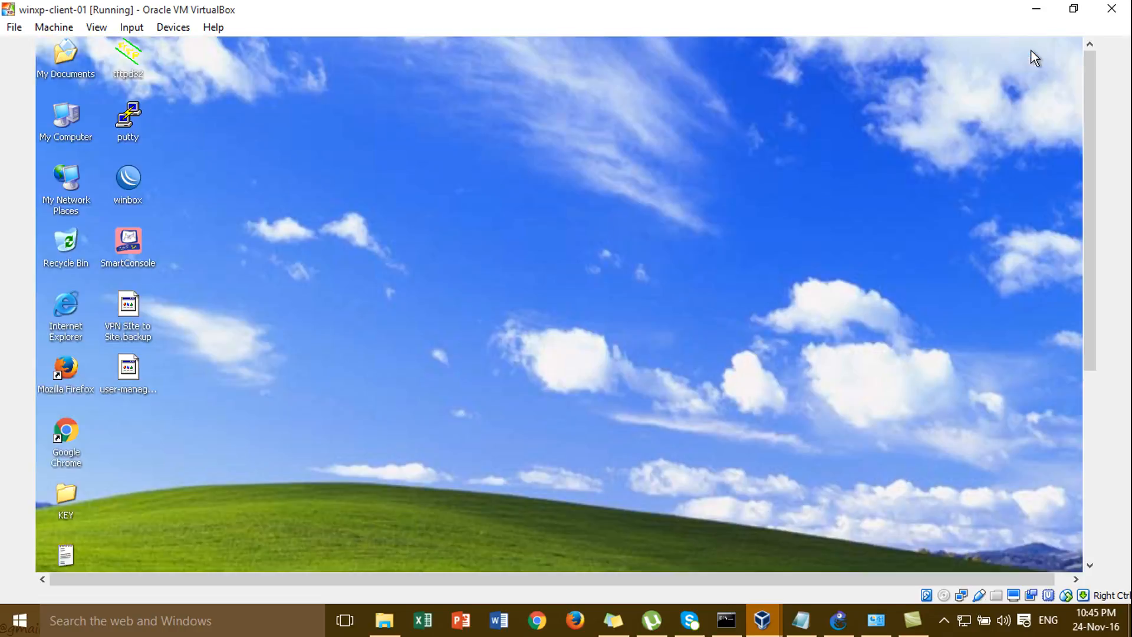
{"action": "left_click", "coordinate": [838, 620]}
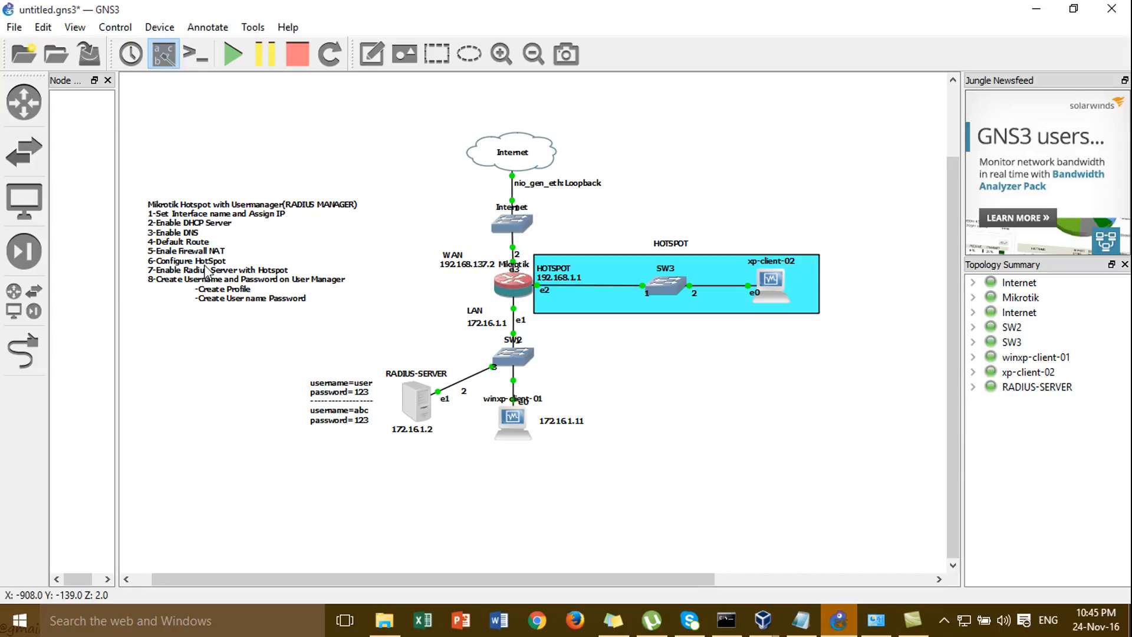
{"action": "mouse_move", "coordinate": [522, 289]}
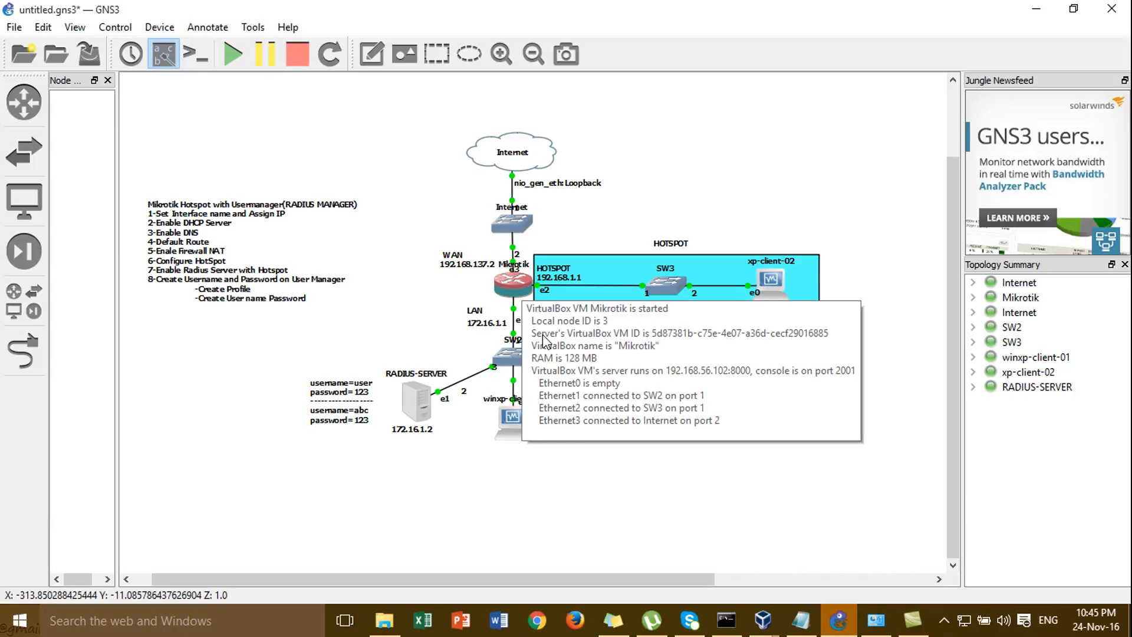
Switch back to the winxp-client-01 virtual machine, close its Chrome window and restore the minimized WinBox session
{"action": "left_click", "coordinate": [840, 631]}
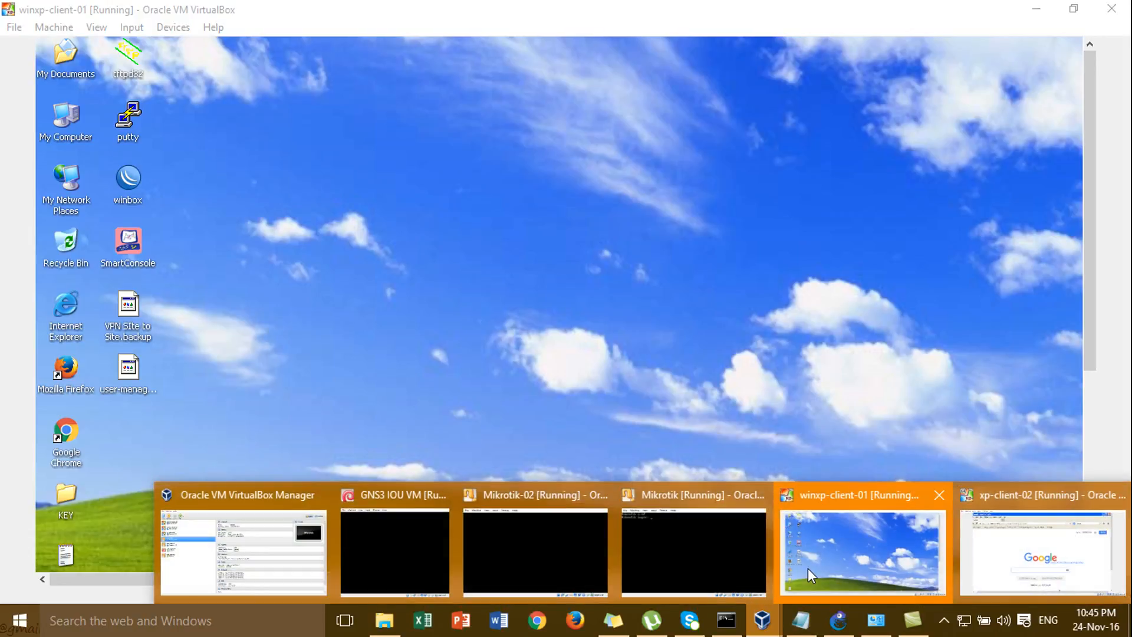
{"action": "left_click", "coordinate": [1090, 525]}
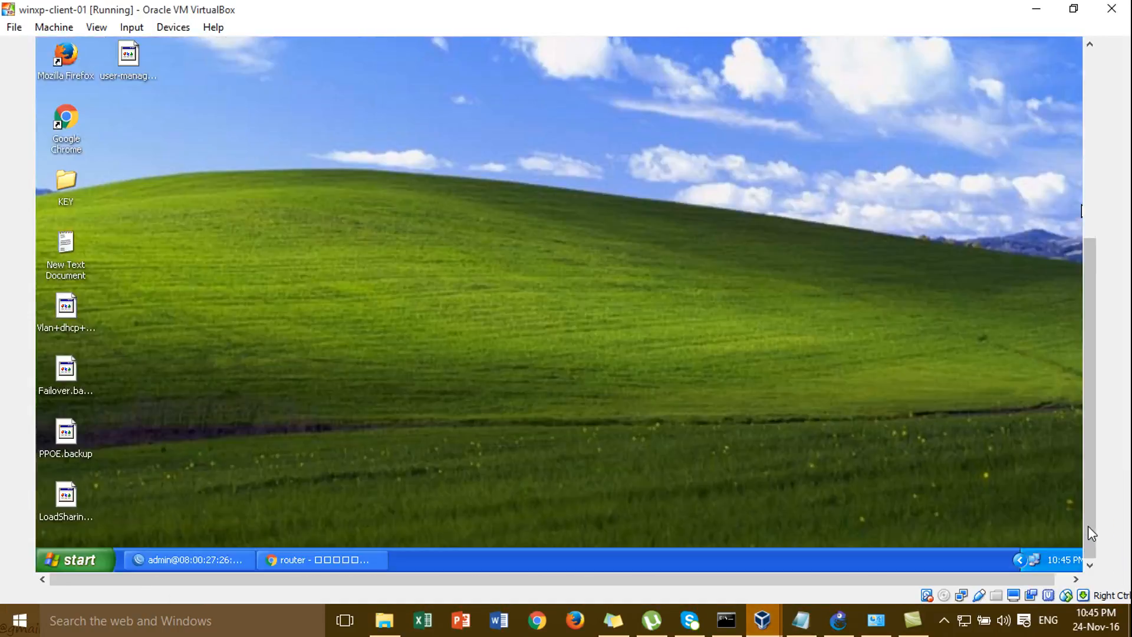
{"action": "right_click", "coordinate": [275, 563]}
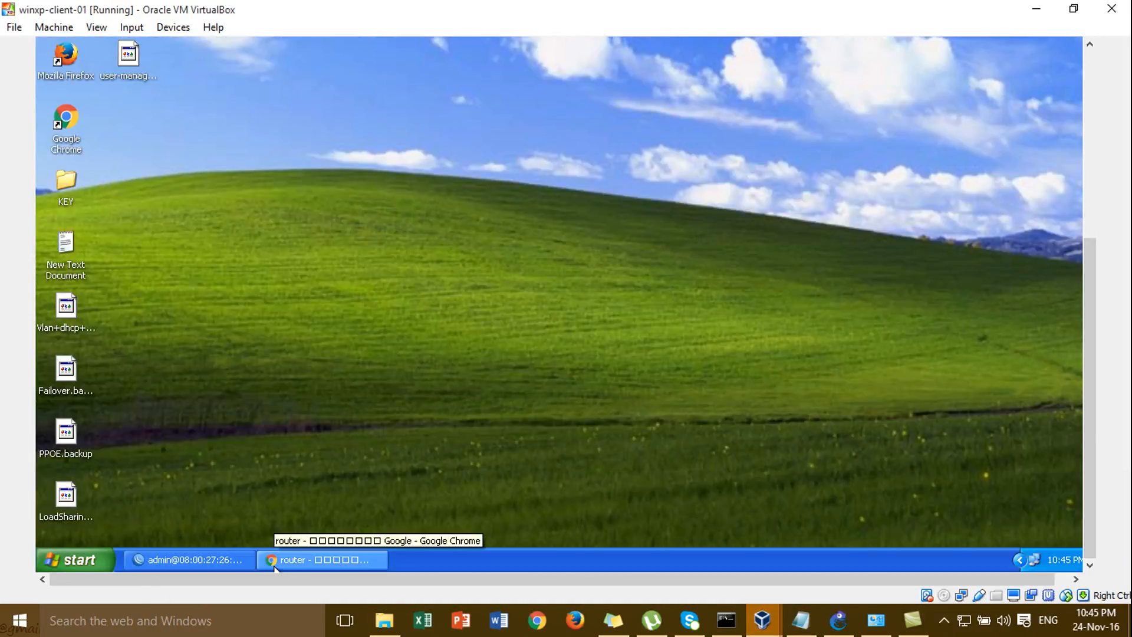
{"action": "left_click", "coordinate": [299, 554]}
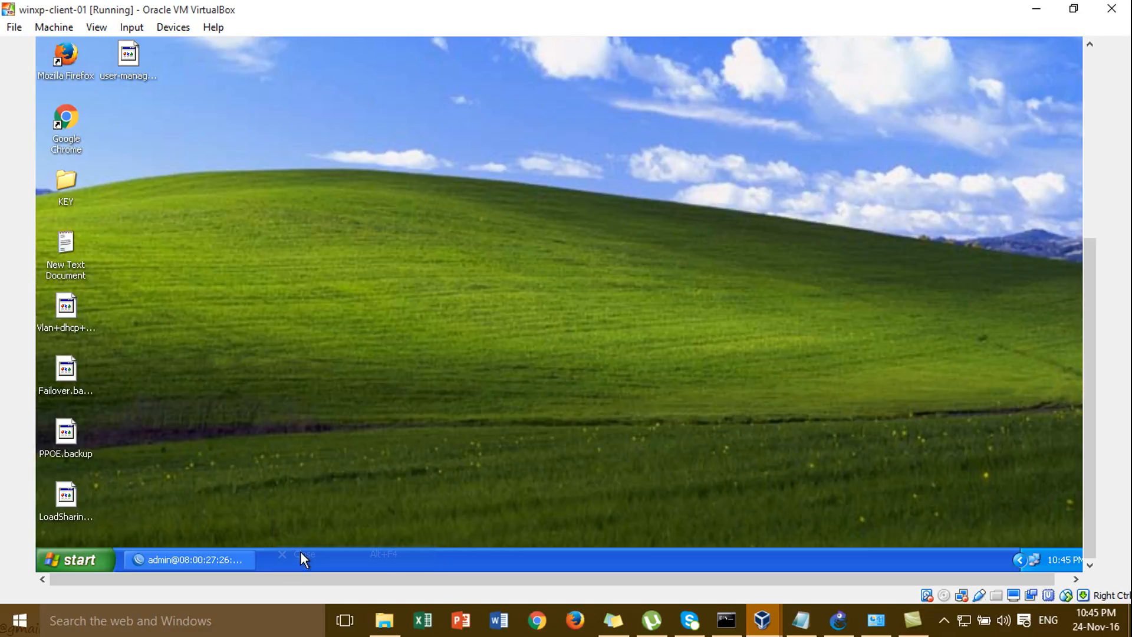
{"action": "left_click", "coordinate": [240, 558]}
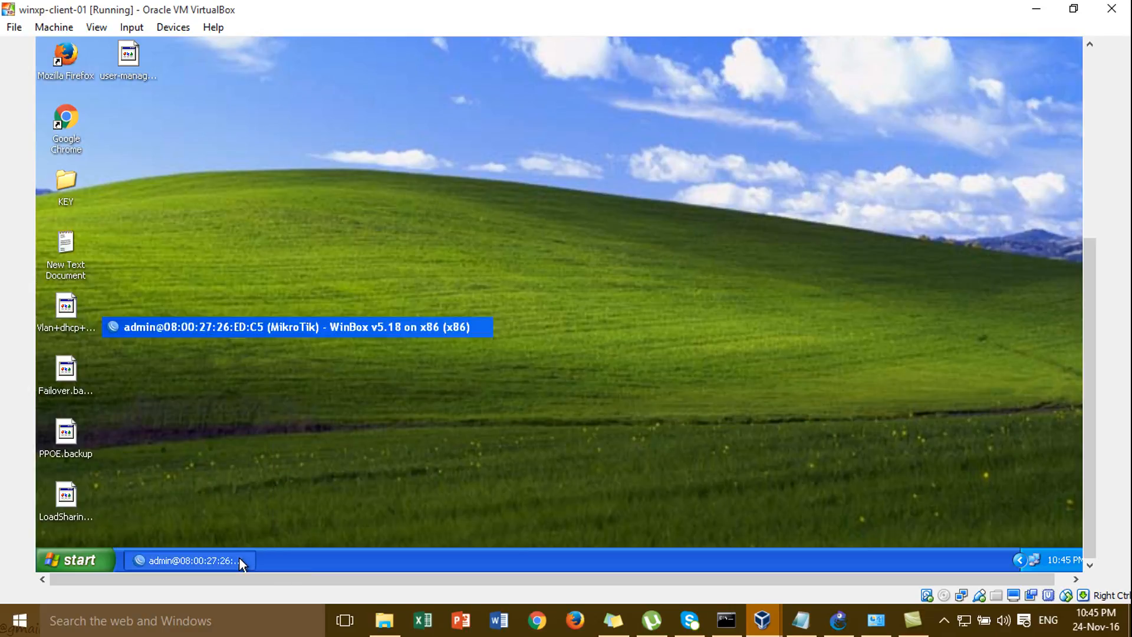
{"action": "left_click", "coordinate": [1088, 177]}
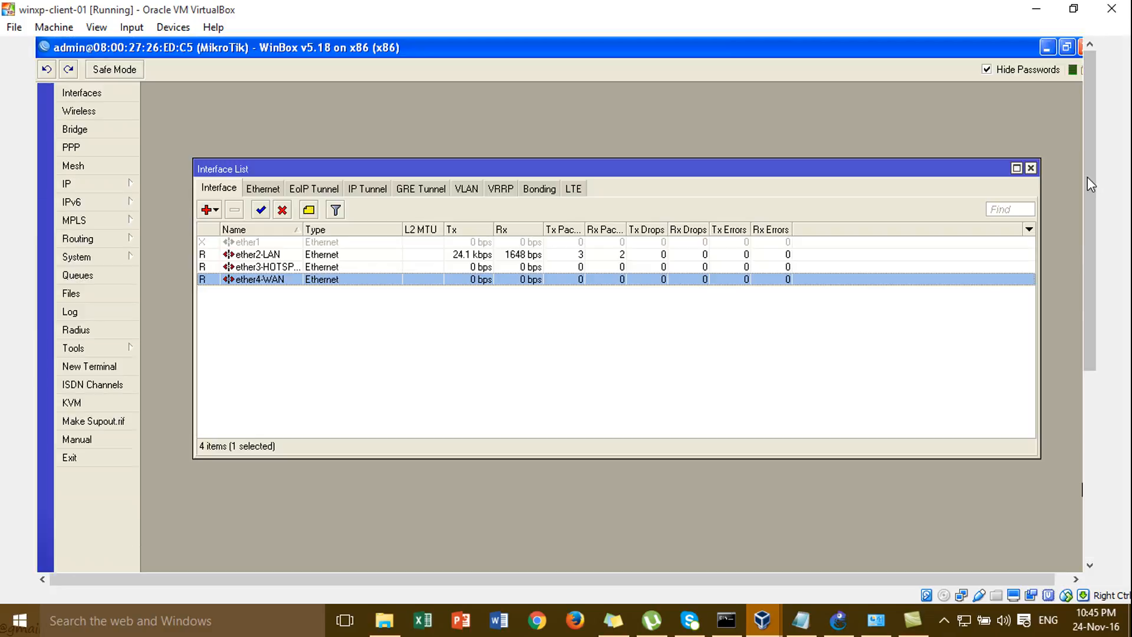